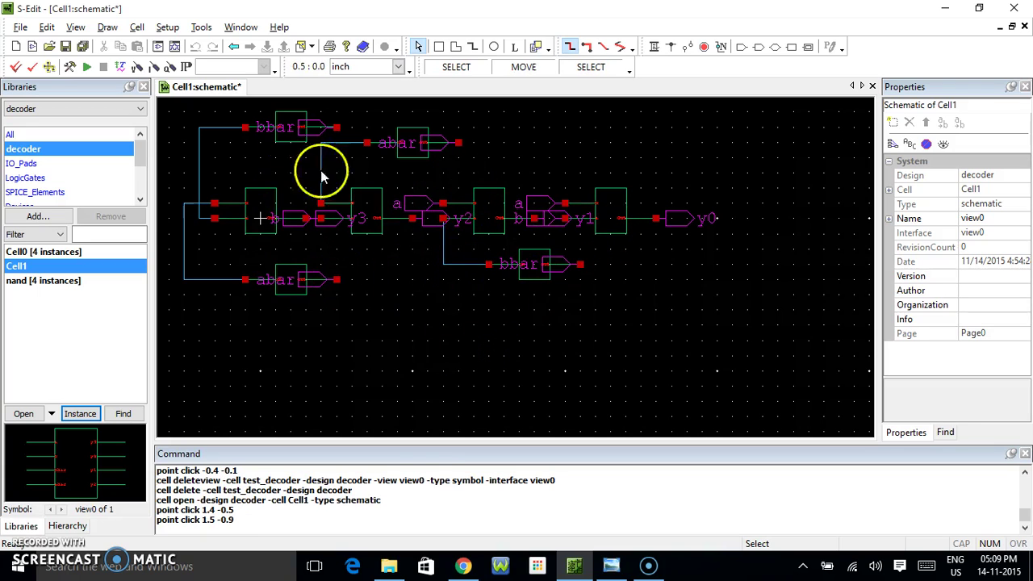
# Step: Update the symbol of Cell1 from its schematic and inspect the input and output pins of the symbol
pyautogui.click(138, 29)
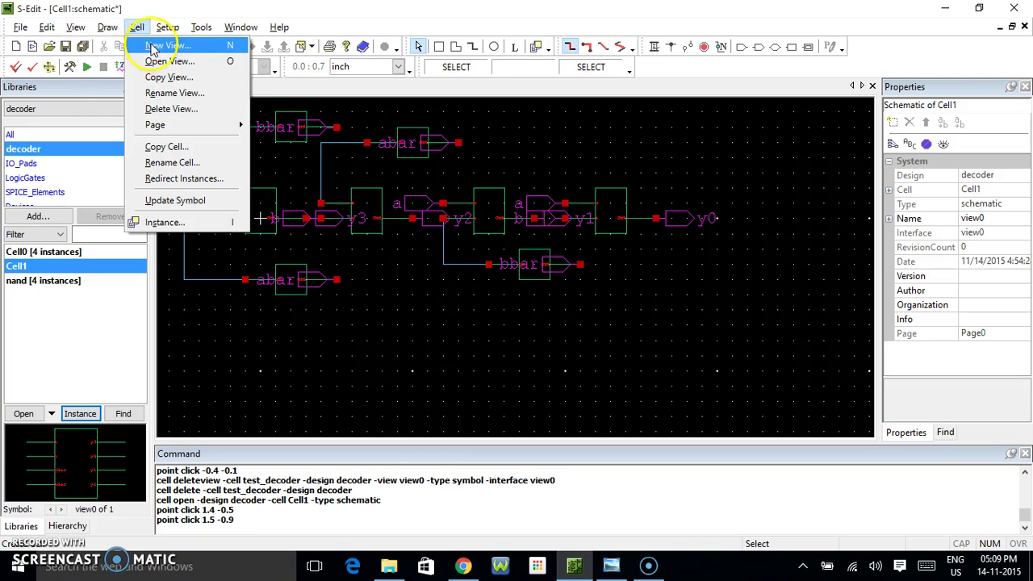
pyautogui.click(183, 206)
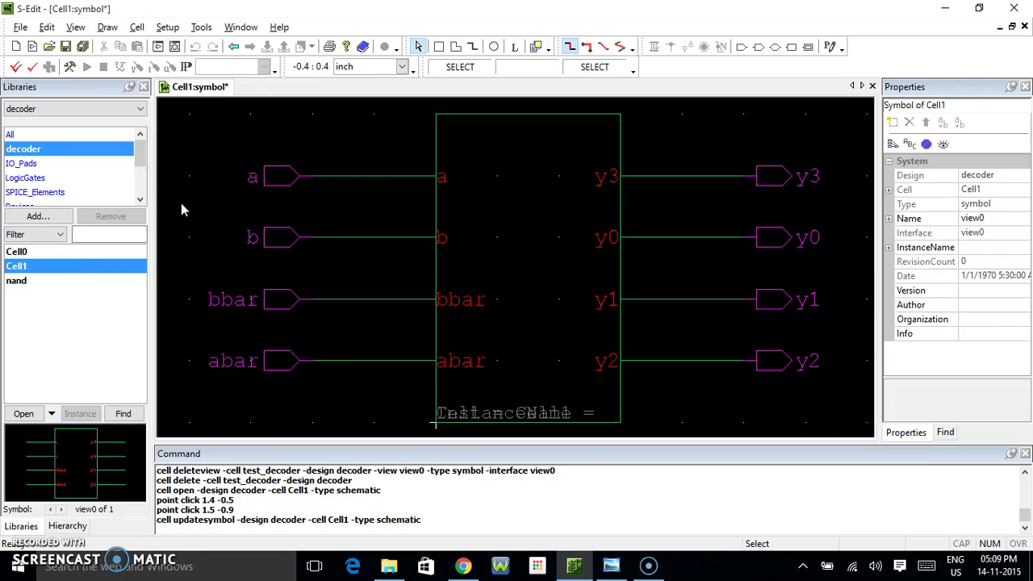
pyautogui.scroll(-1, 466, 271)
pyautogui.scroll(1, 466, 270)
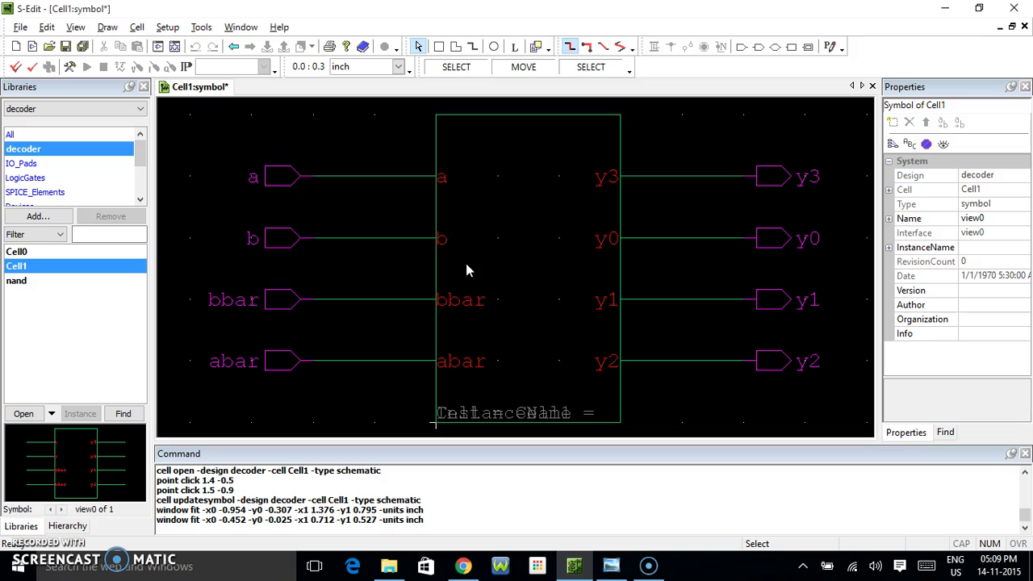
pyautogui.scroll(-1, 466, 270)
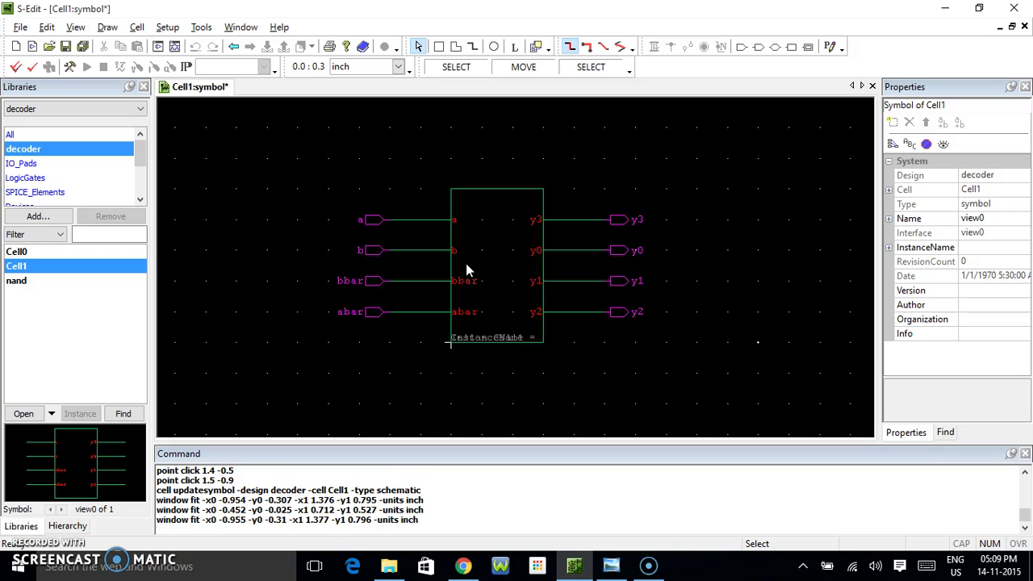
pyautogui.scroll(1, 466, 271)
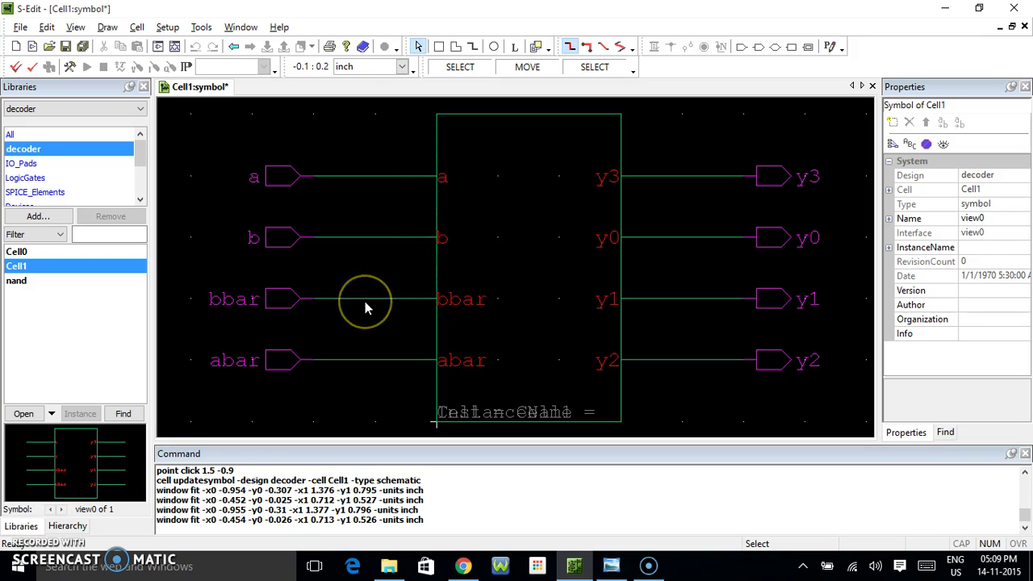
pyautogui.scroll(-1, 365, 301)
pyautogui.scroll(1, 365, 301)
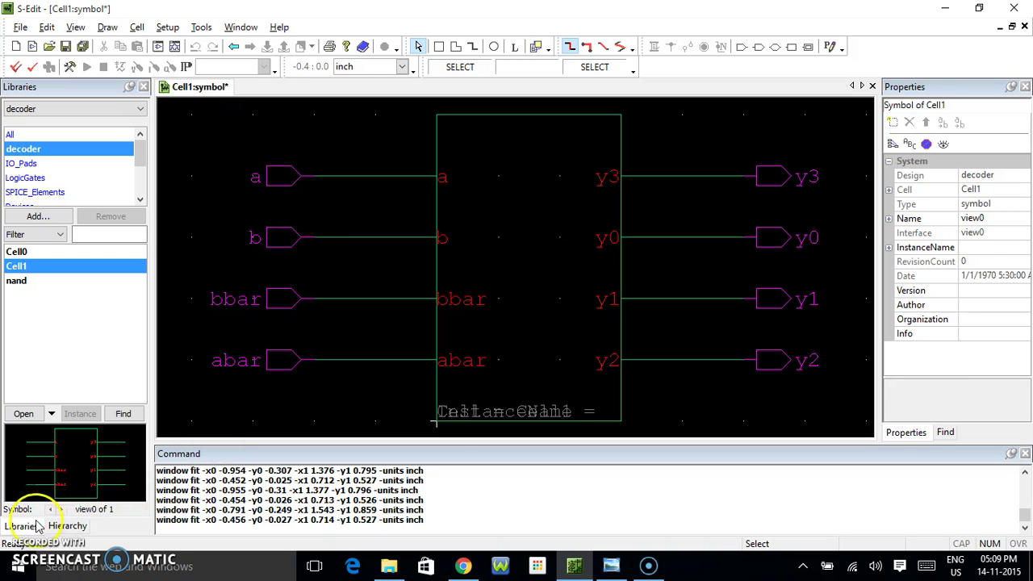
pyautogui.scroll(-1, 331, 271)
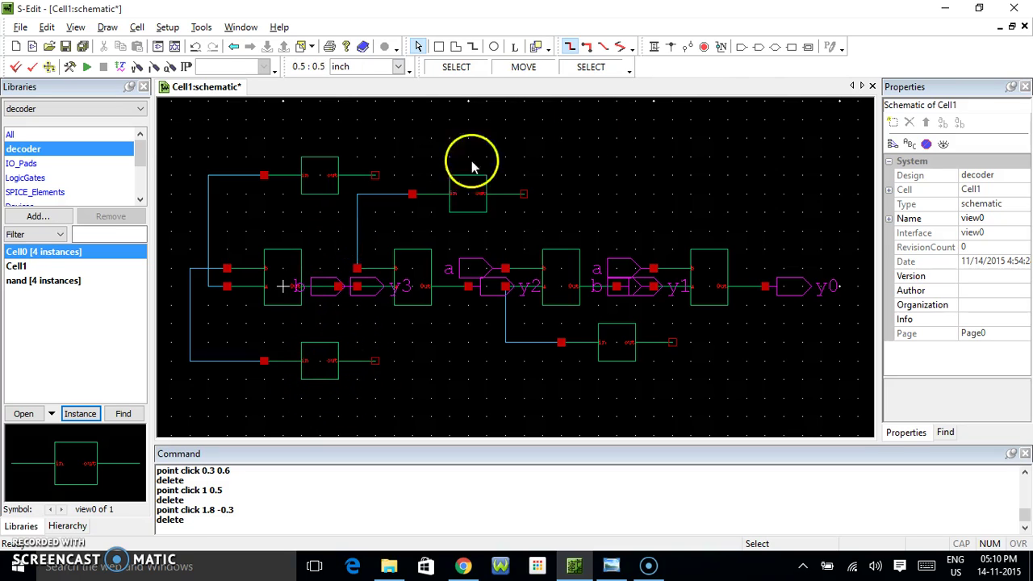
# Step: Place an input port named b, rotated 180 degrees, on the open output of the upper-left inverter
pyautogui.click(740, 47)
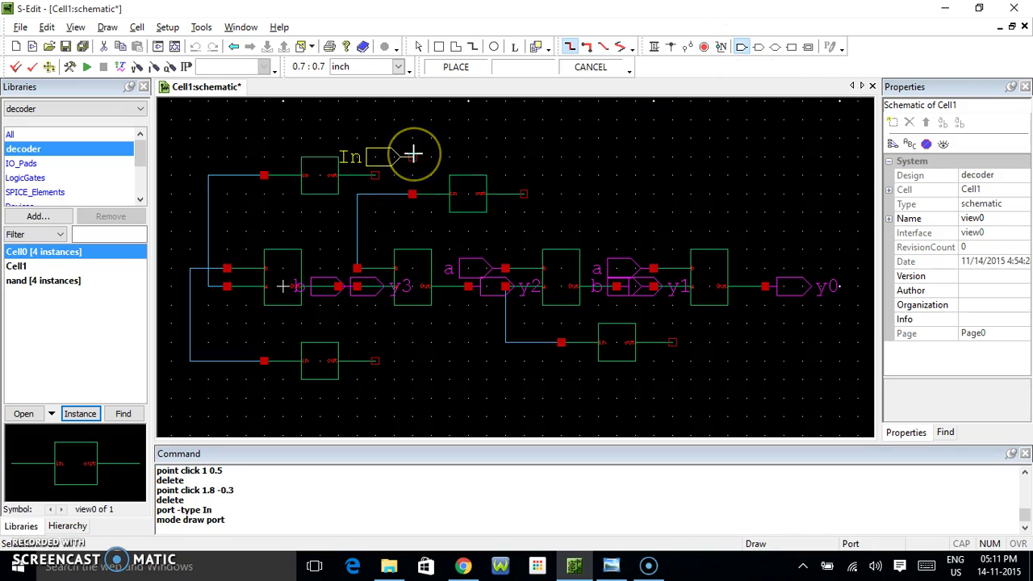
pyautogui.press('r')
pyautogui.press('r')
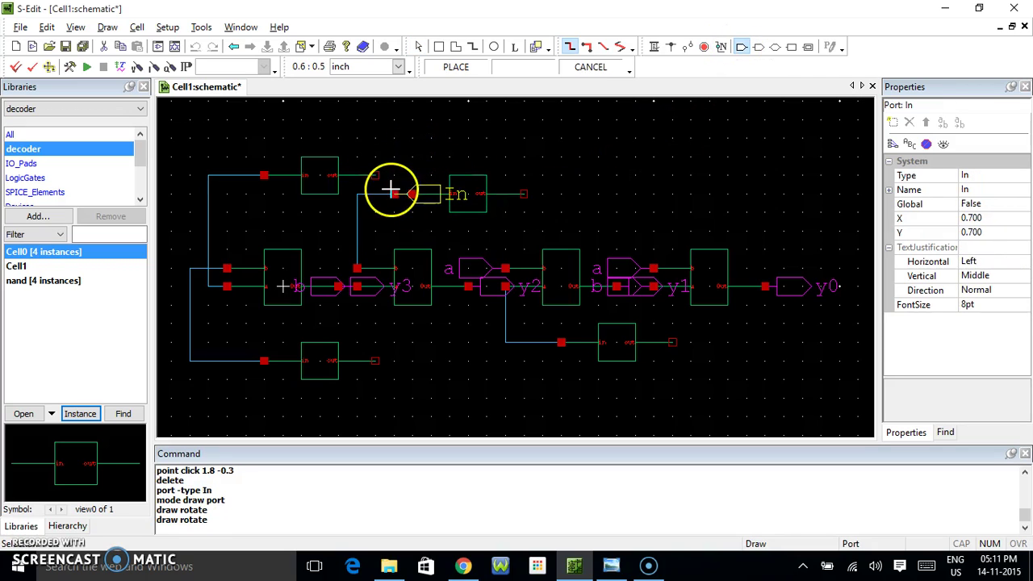
pyautogui.click(381, 181)
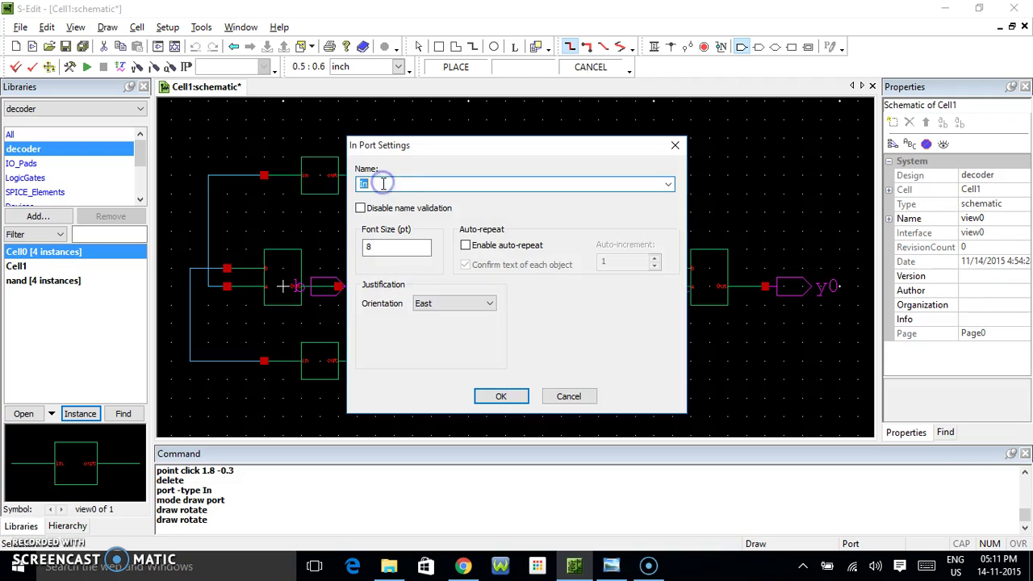
pyautogui.write('b')
pyautogui.click(365, 198)
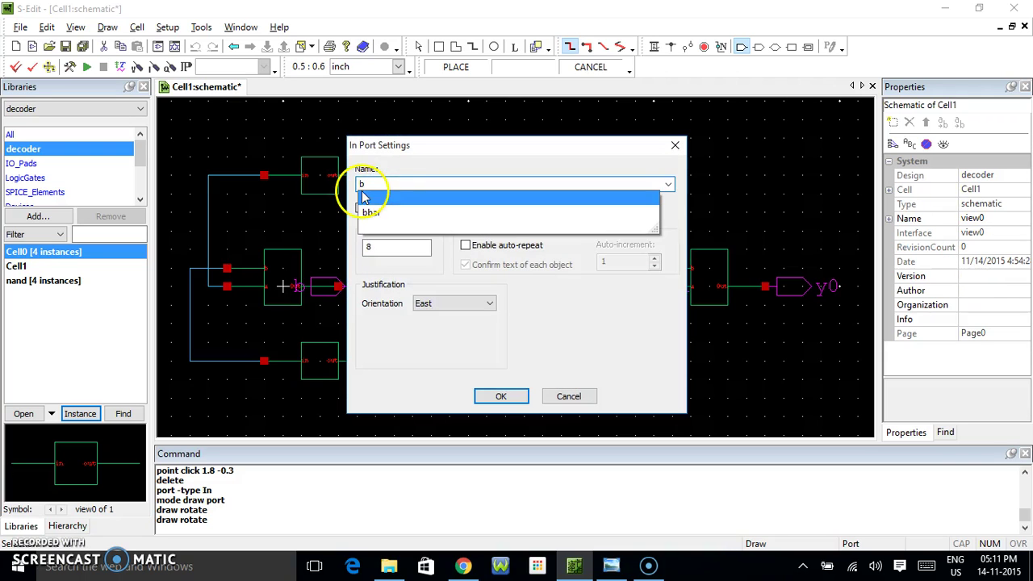
pyautogui.click(501, 396)
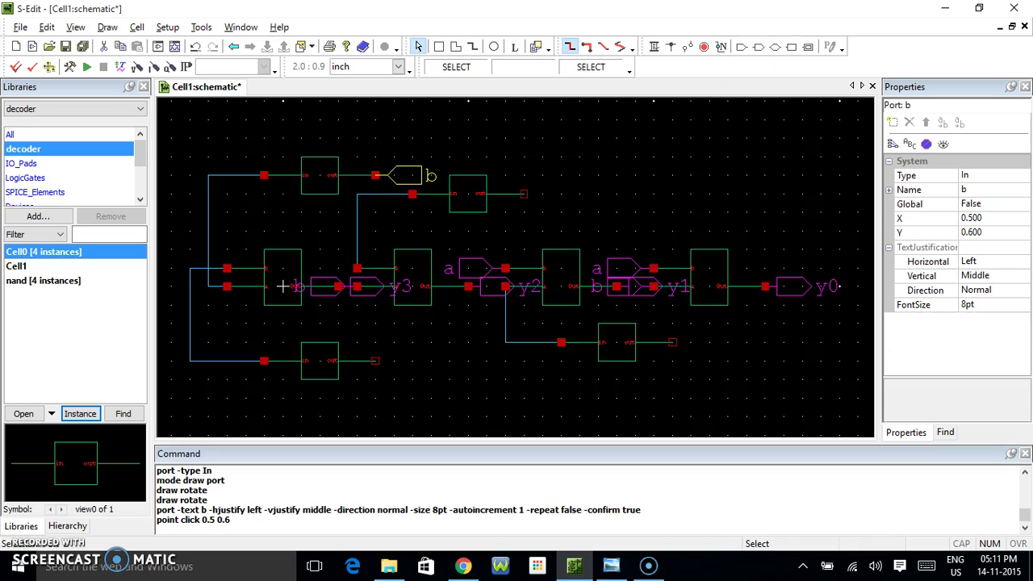
# Step: Place an input port named a, facing the inverter, on the open output of the lower-left inverter
pyautogui.click(741, 46)
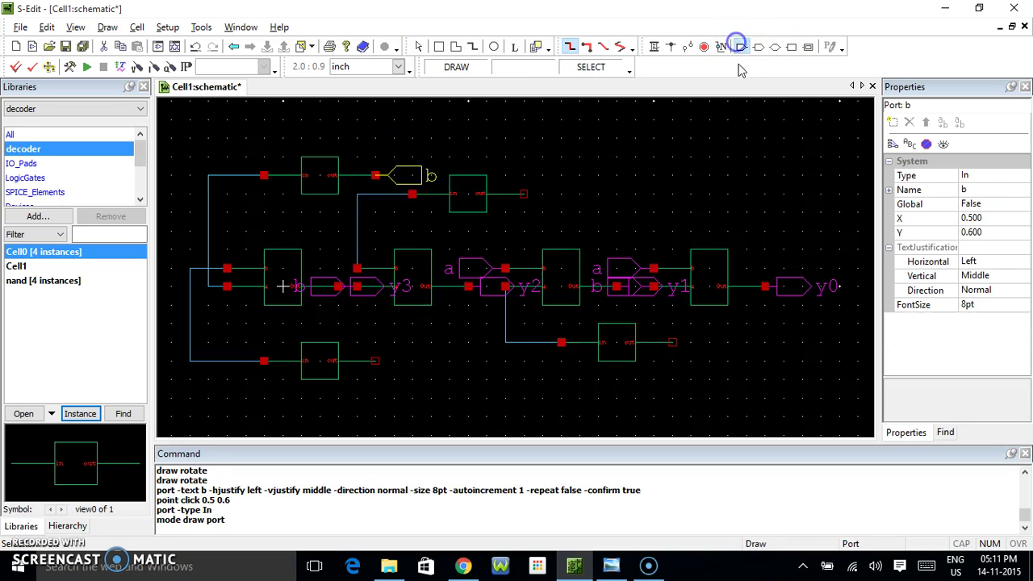
pyautogui.press('r')
pyautogui.press('r')
pyautogui.press('r')
pyautogui.press('r')
pyautogui.click(381, 360)
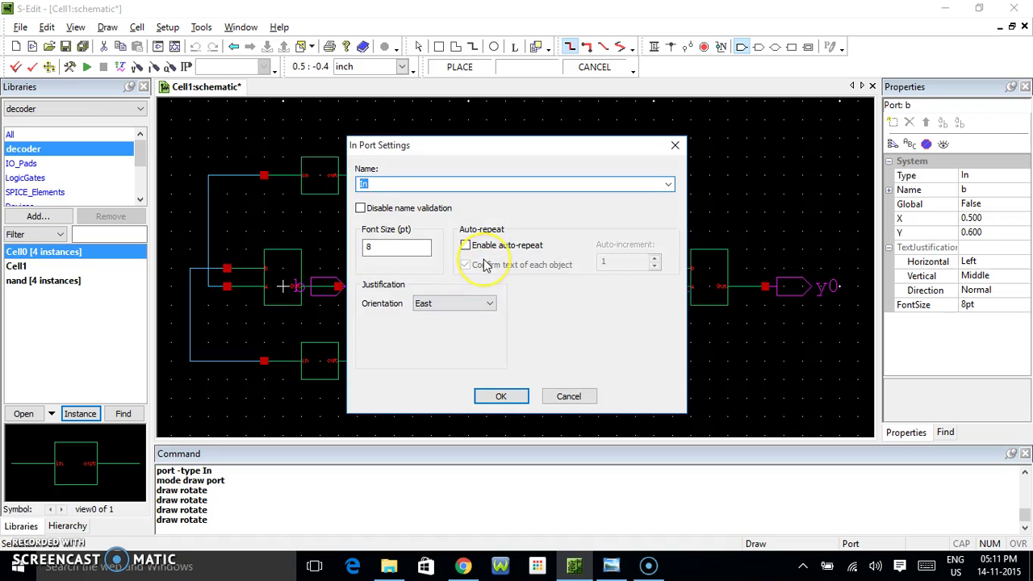
pyautogui.write('a')
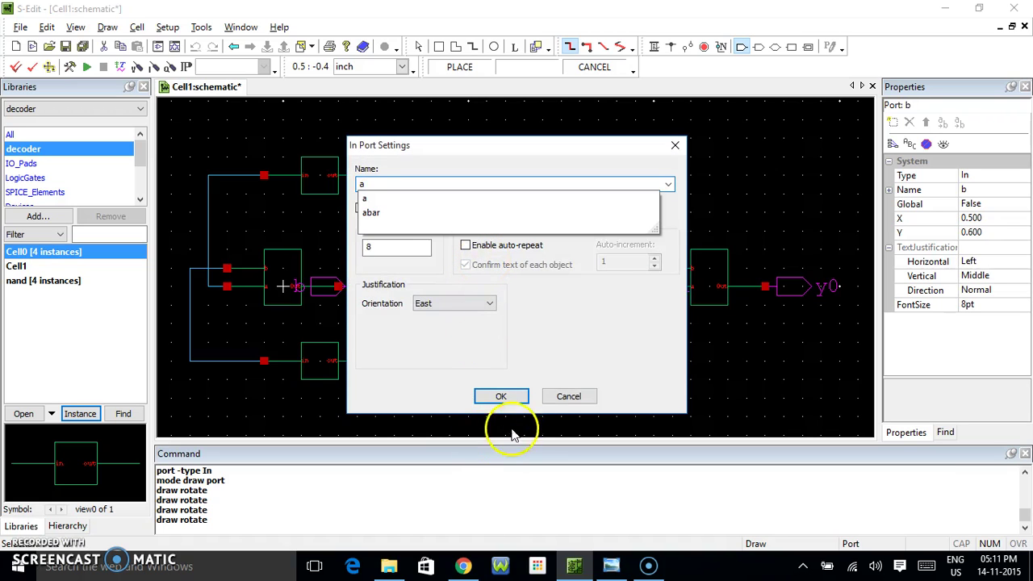
pyautogui.click(508, 397)
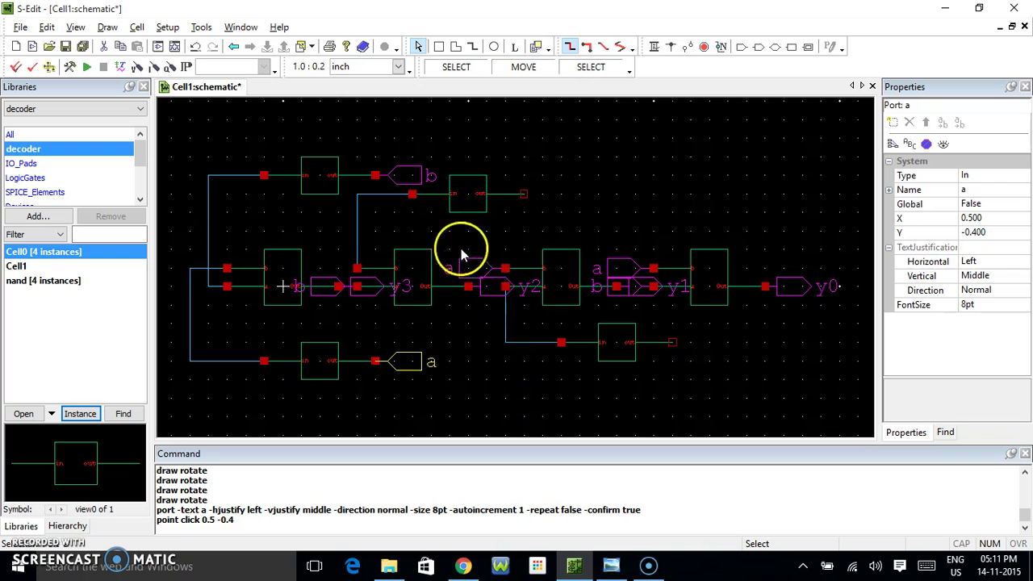
# Step: Place an input port named a on the open output of the inverter above the second NAND gate
pyautogui.click(420, 269)
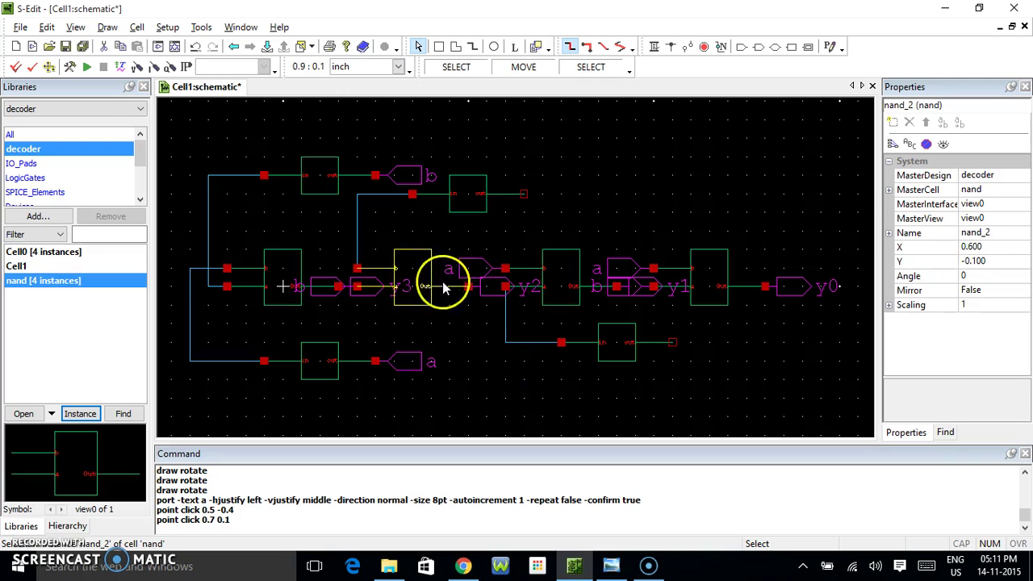
pyautogui.click(413, 291)
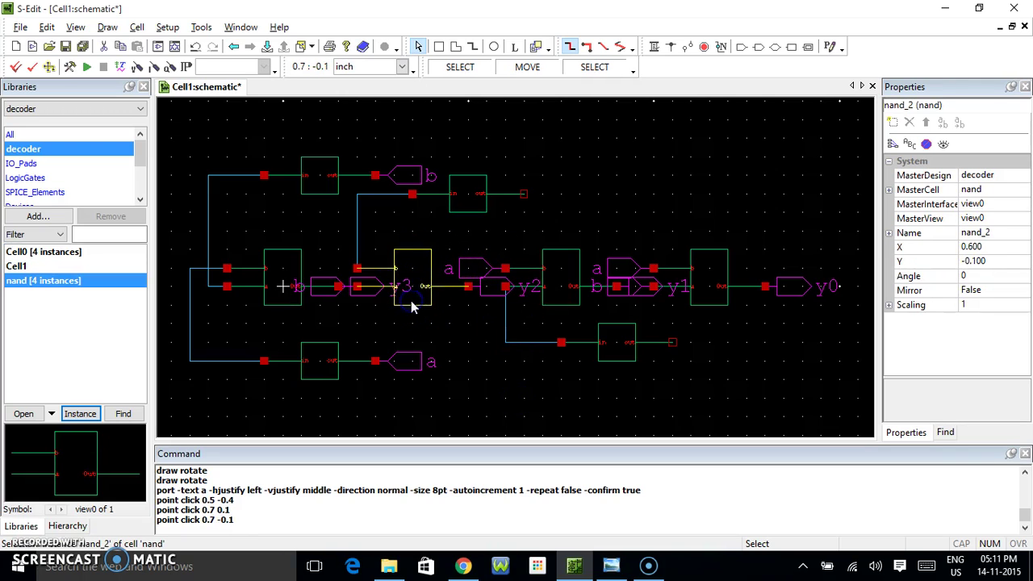
pyautogui.click(432, 249)
pyautogui.click(742, 46)
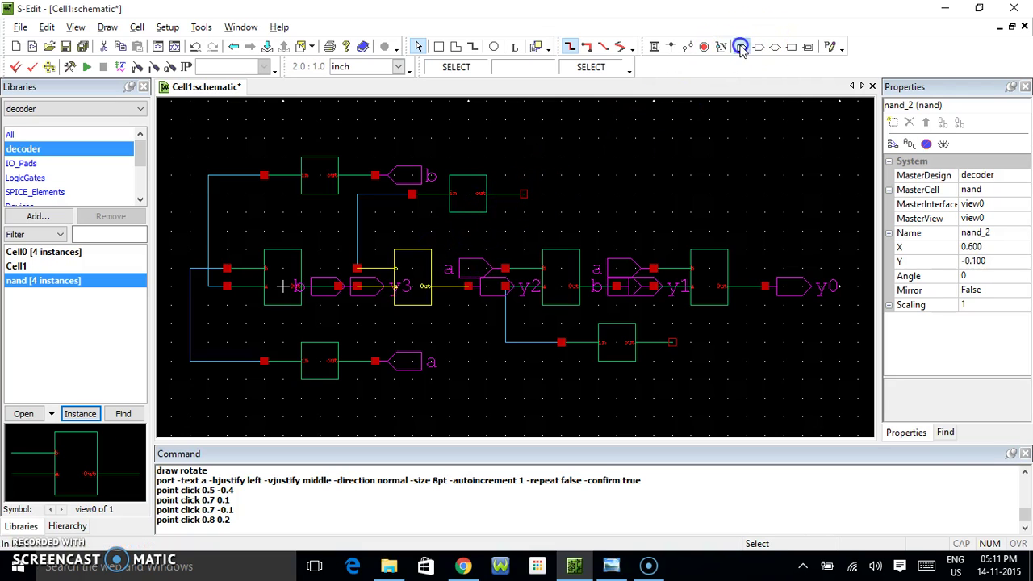
pyautogui.click(535, 196)
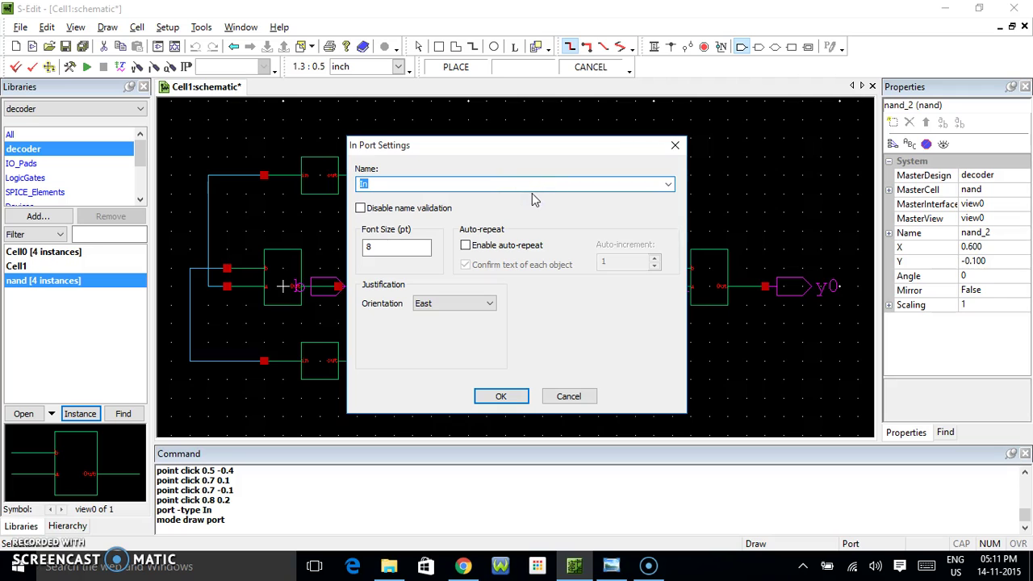
pyautogui.write('a')
pyautogui.click(525, 198)
pyautogui.click(502, 396)
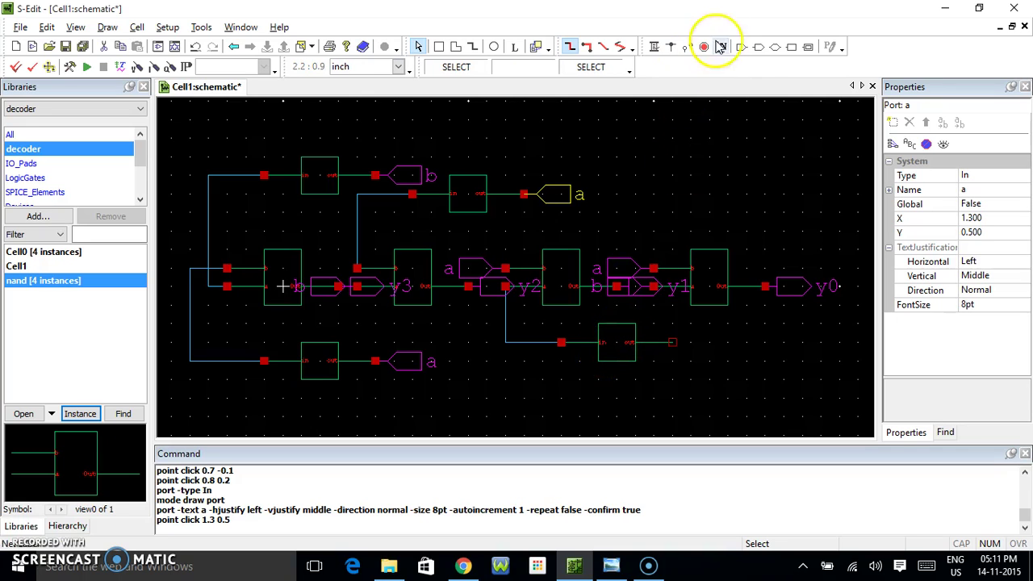
# Step: Place an input port named b on the open output of the lower-right inverter
pyautogui.click(743, 46)
pyautogui.click(681, 340)
pyautogui.write('b')
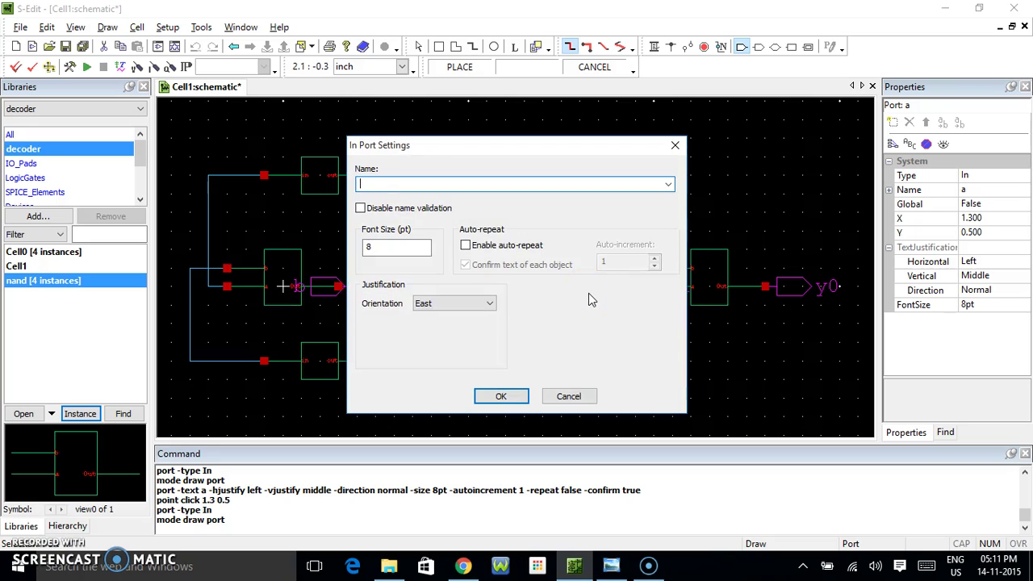
pyautogui.click(514, 398)
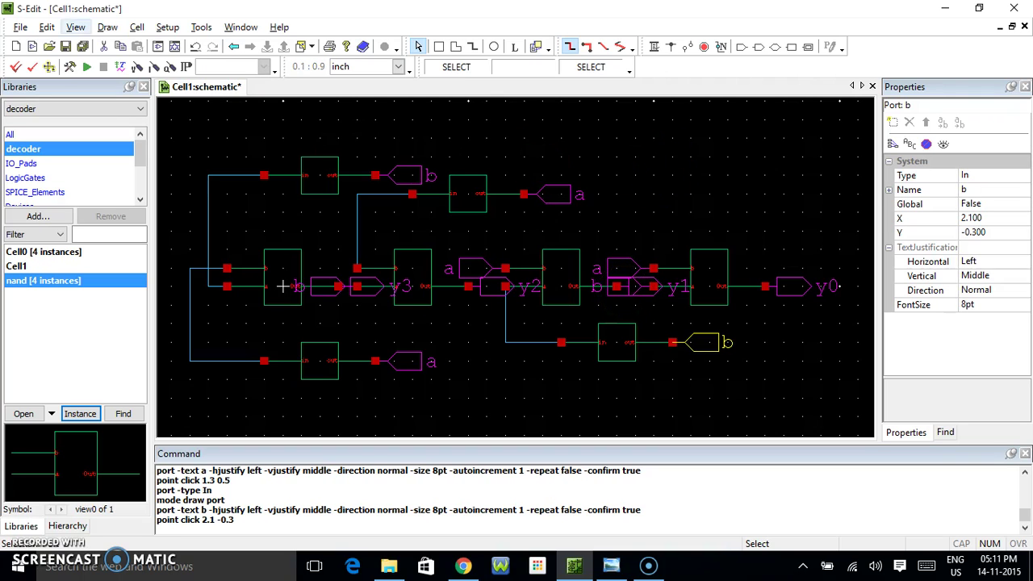
# Step: Update the Cell1 symbol from the edited schematic and check its a, b and y0 to y3 pins
pyautogui.click(138, 27)
pyautogui.click(171, 201)
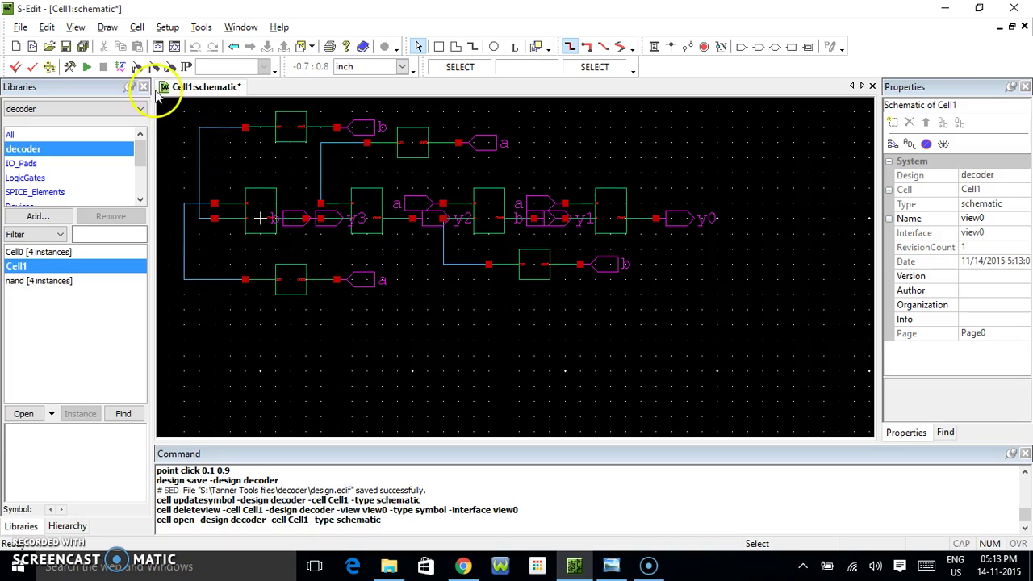
pyautogui.click(107, 26)
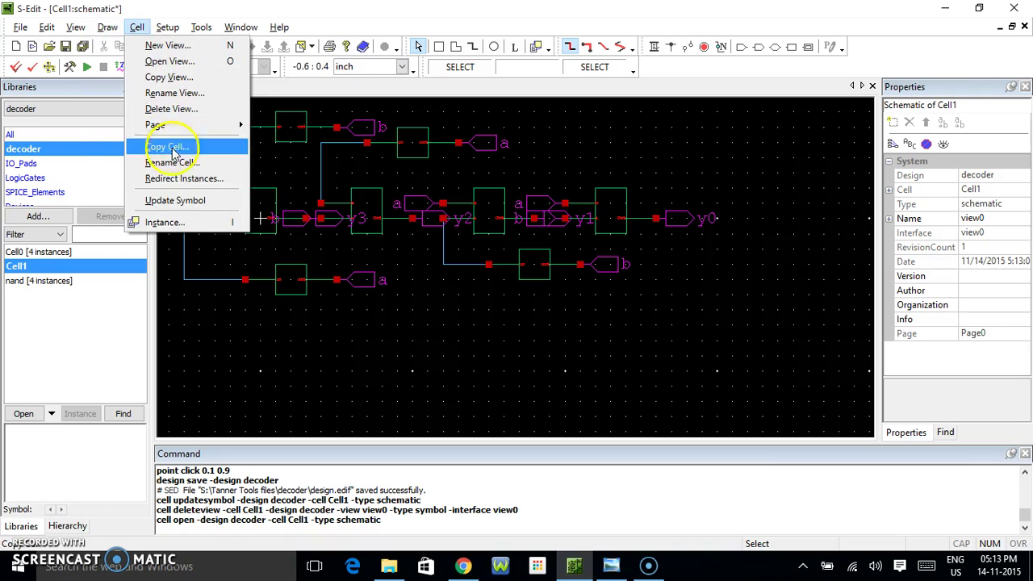
pyautogui.click(189, 201)
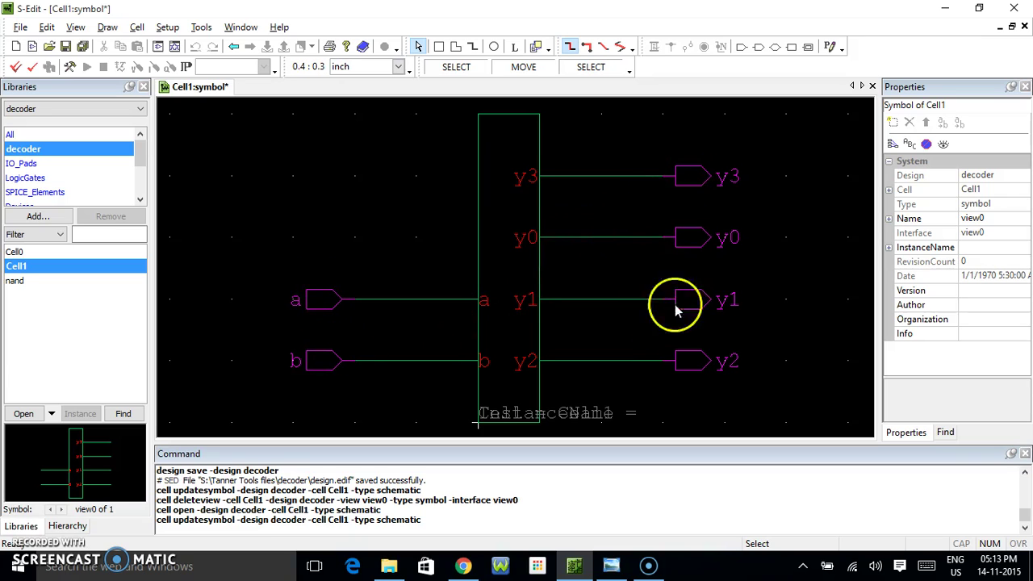
pyautogui.scroll(-1, 610, 316)
pyautogui.scroll(1, 608, 312)
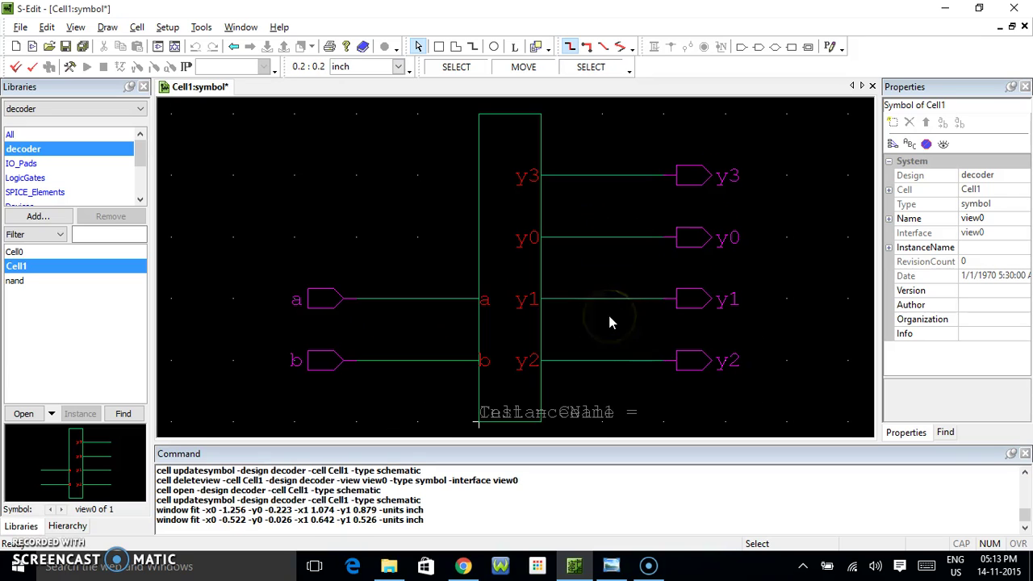
pyautogui.scroll(-1, 597, 323)
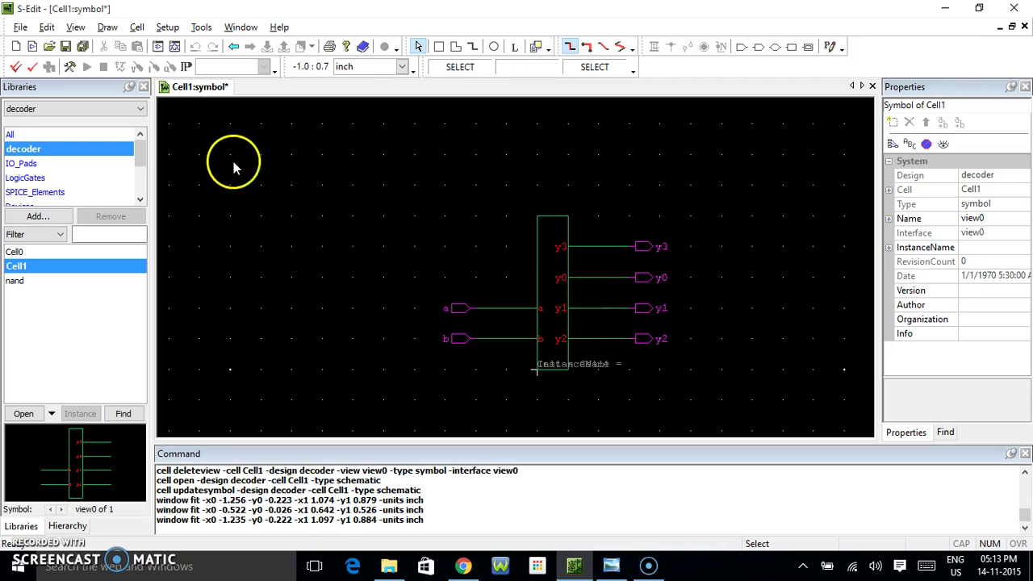
pyautogui.scroll(-2, 136, 164)
pyautogui.scroll(2, 136, 164)
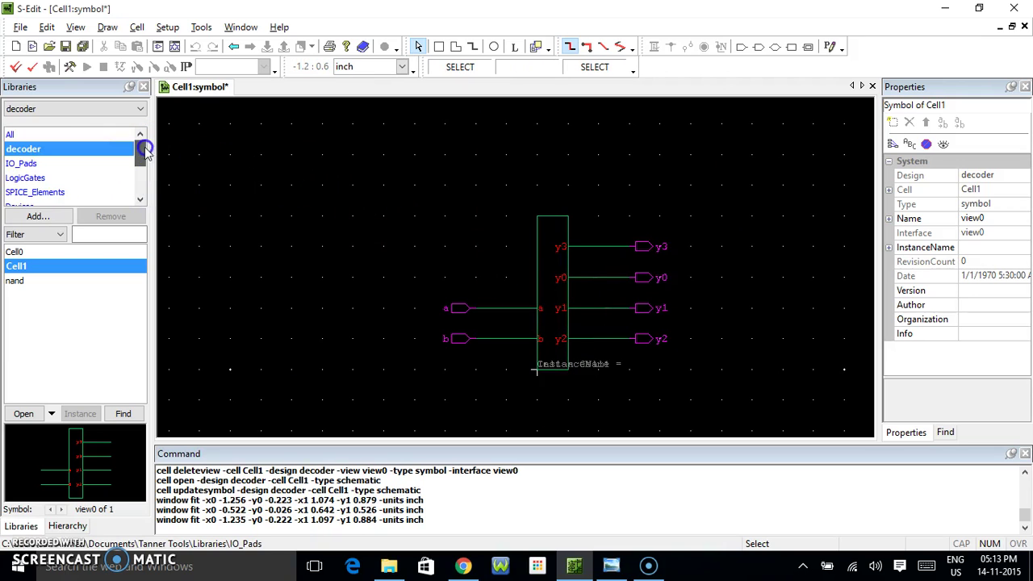
# Step: Create a new schematic view for a cell named test_decoder in the decoder design, with interface and view name view0
pyautogui.click(137, 27)
pyautogui.click(158, 45)
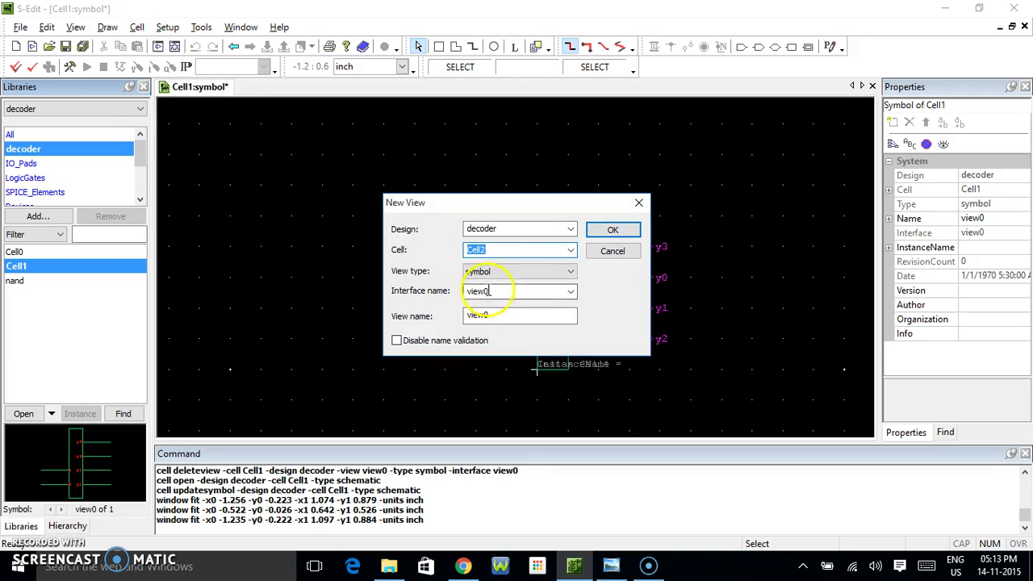
pyautogui.click(546, 272)
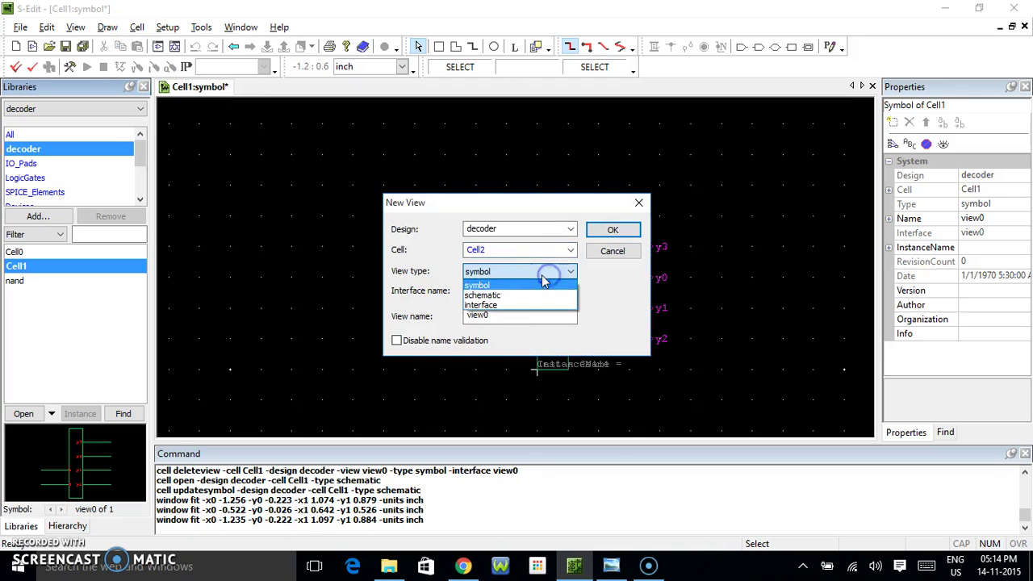
pyautogui.click(498, 292)
pyautogui.click(504, 251)
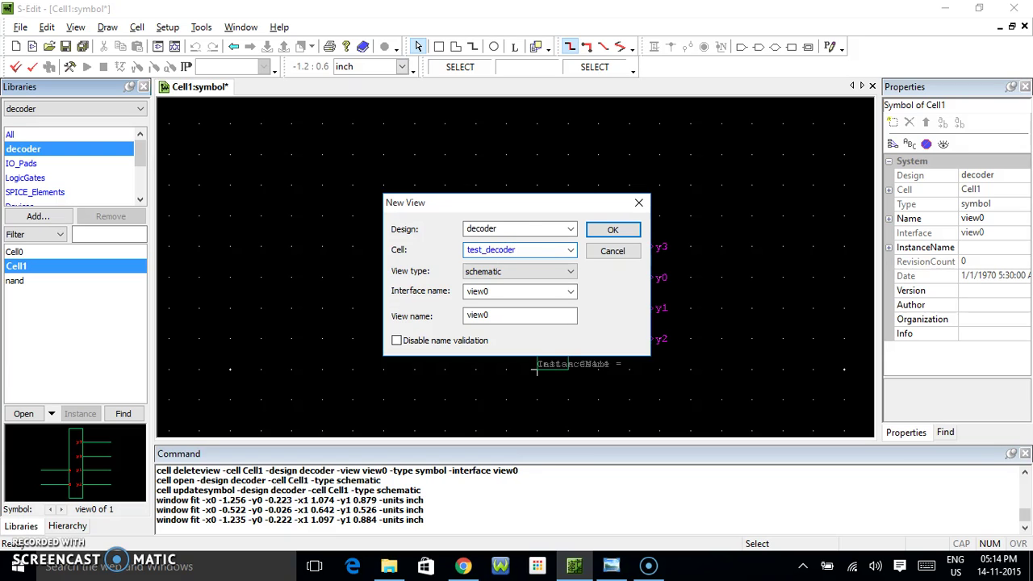
pyautogui.click(605, 226)
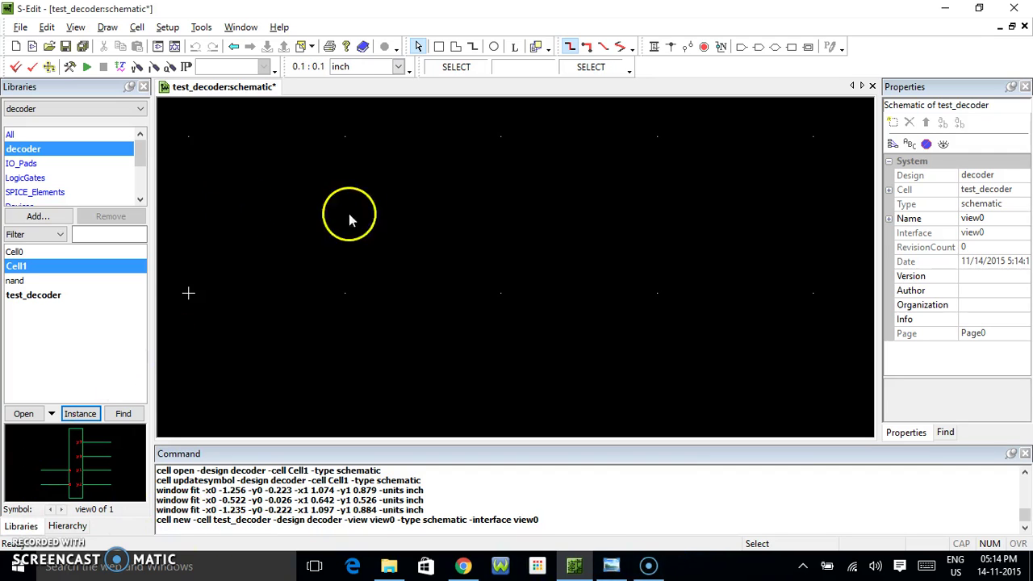
# Step: Place one instance of the Cell1 decoder symbol in the test_decoder schematic, just beside the origin
pyautogui.scroll(-4, 367, 226)
pyautogui.scroll(2, 448, 271)
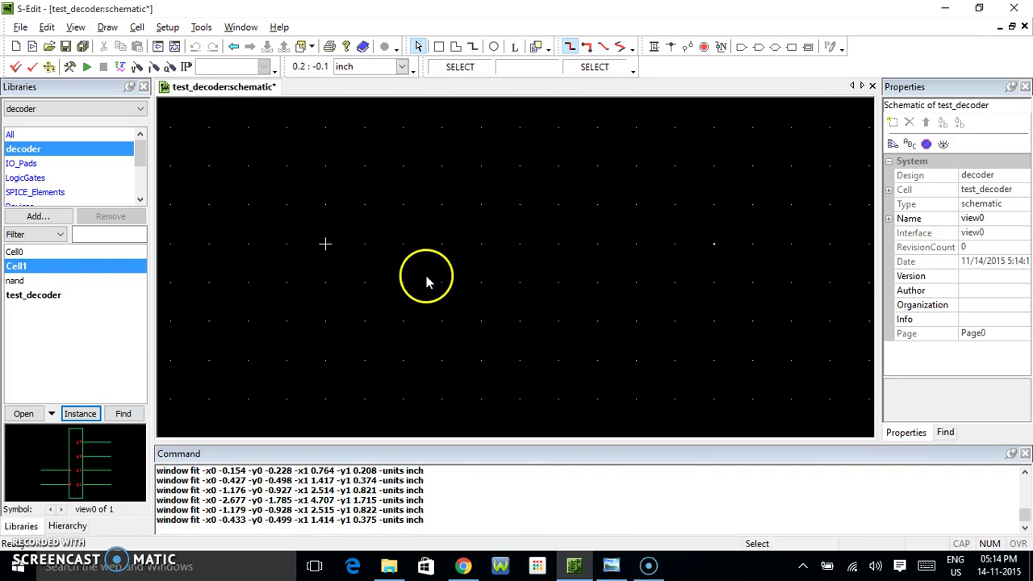
pyautogui.click(53, 294)
pyautogui.click(49, 267)
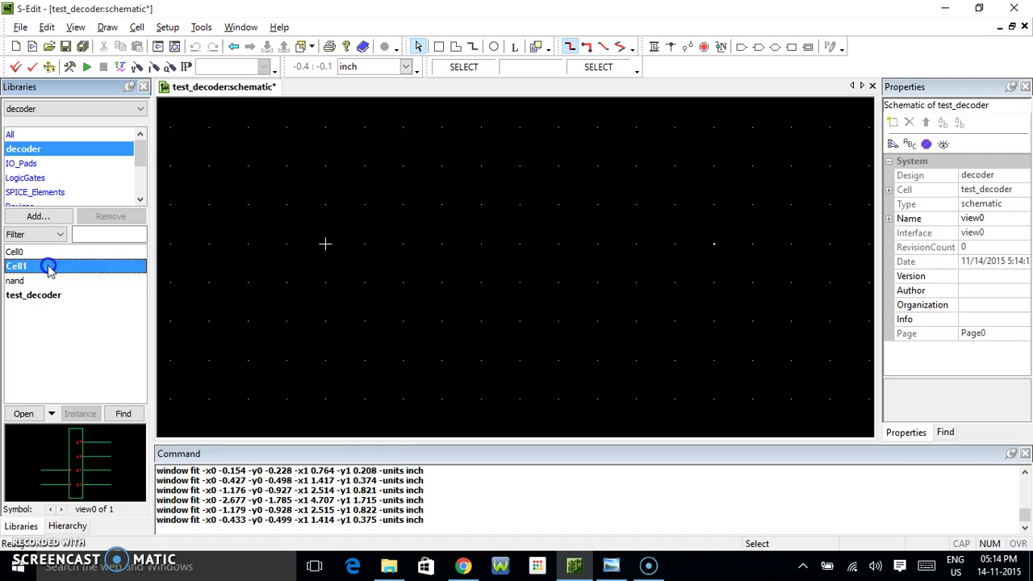
pyautogui.click(87, 413)
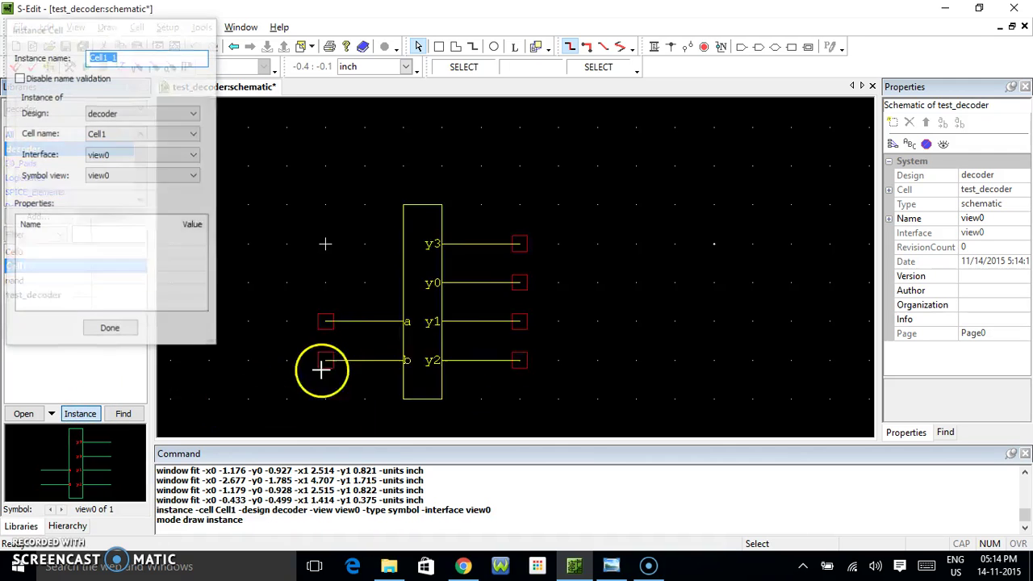
pyautogui.click(365, 321)
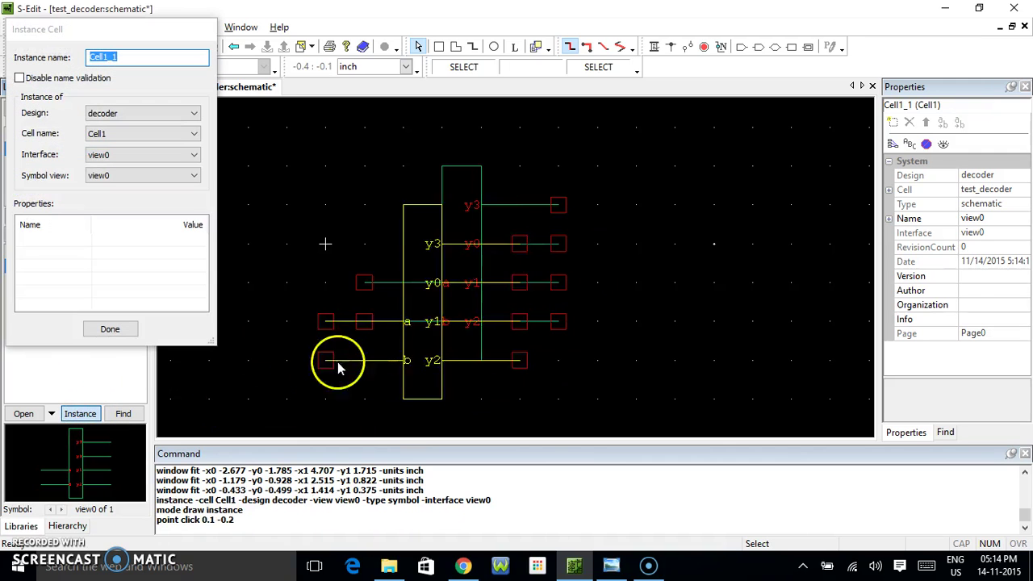
pyautogui.click(104, 330)
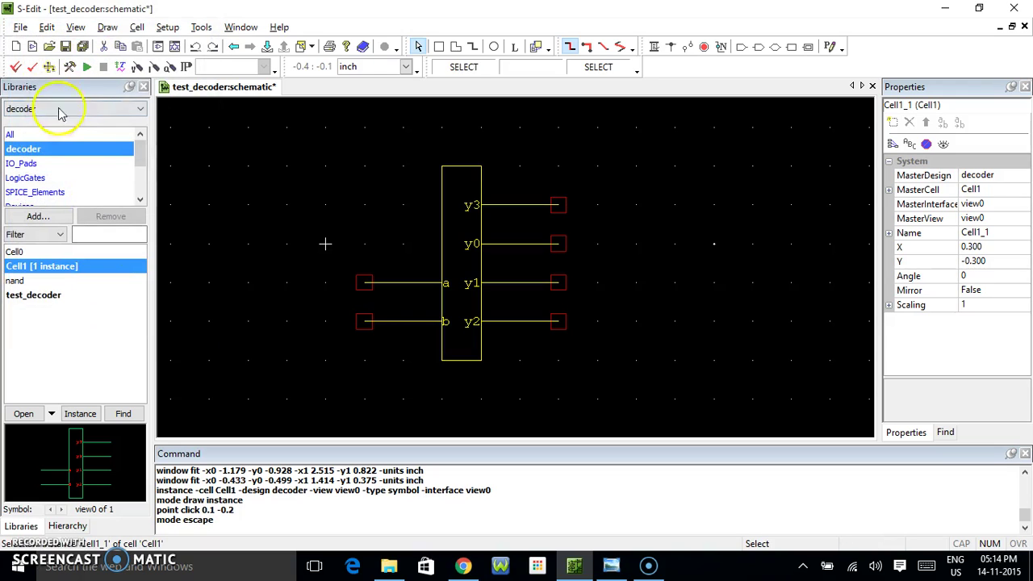
# Step: Place three Gnd symbols from the Misc library: two side by side below the decoder's inputs and one well beyond its outputs
pyautogui.click(48, 134)
pyautogui.moveTo(145, 156); pyautogui.dragTo(142, 176)
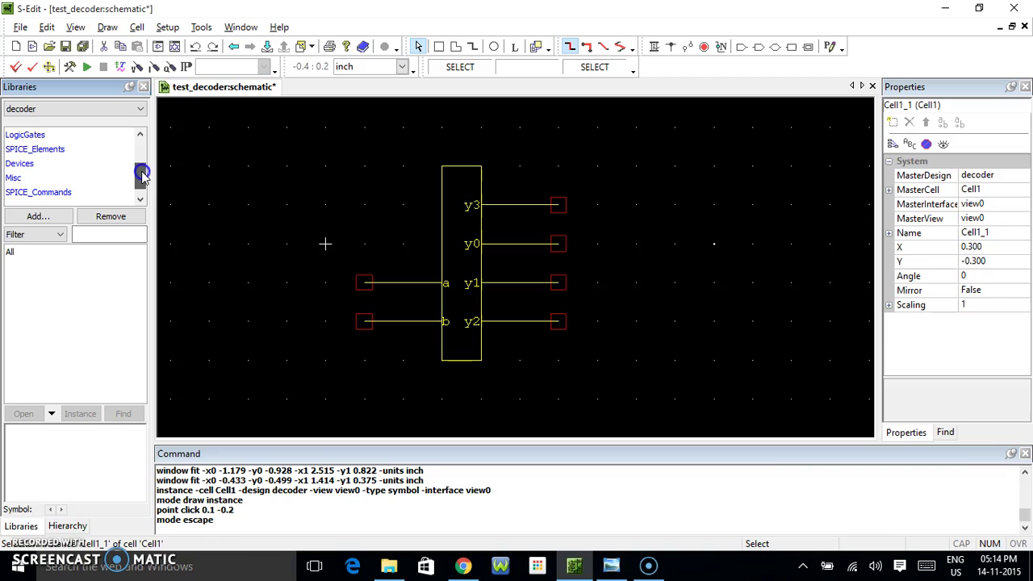
pyautogui.click(15, 178)
pyautogui.click(13, 252)
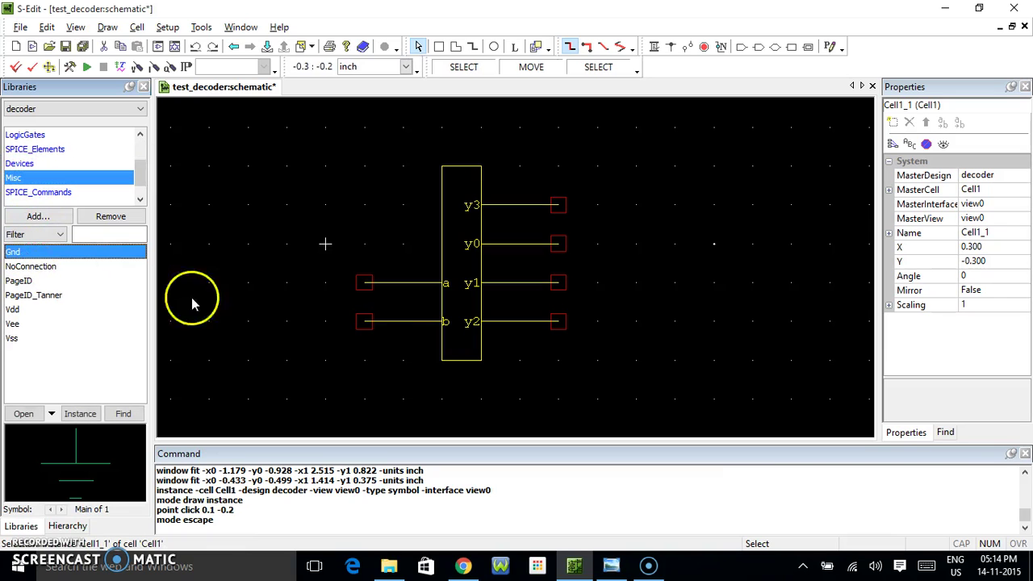
pyautogui.click(80, 413)
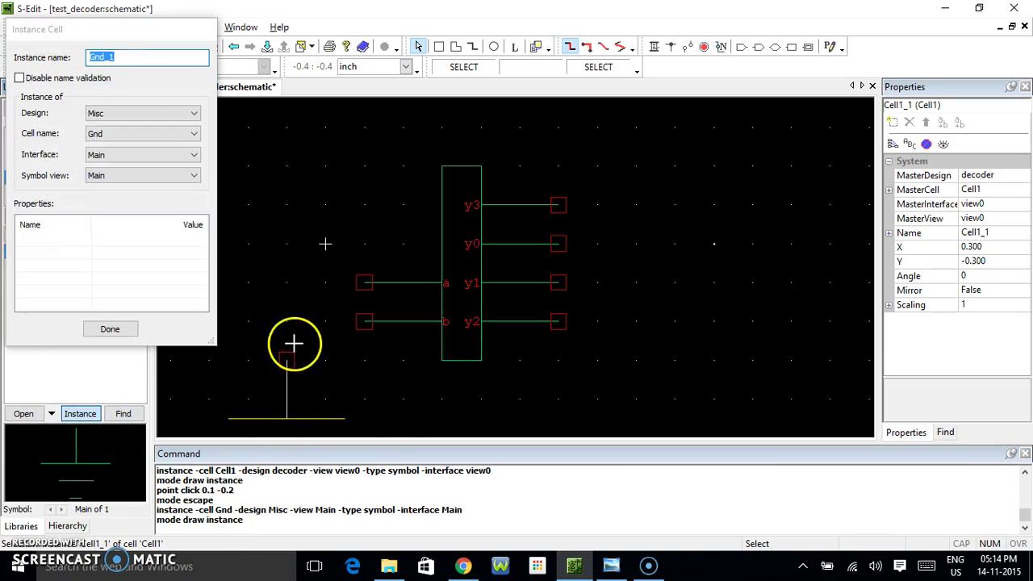
pyautogui.click(260, 362)
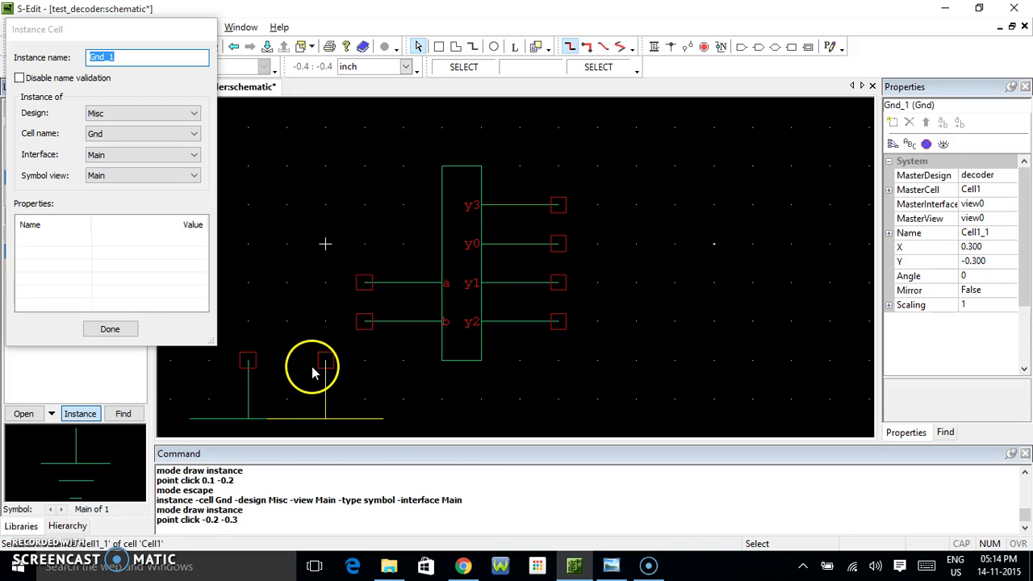
pyautogui.press('Home')
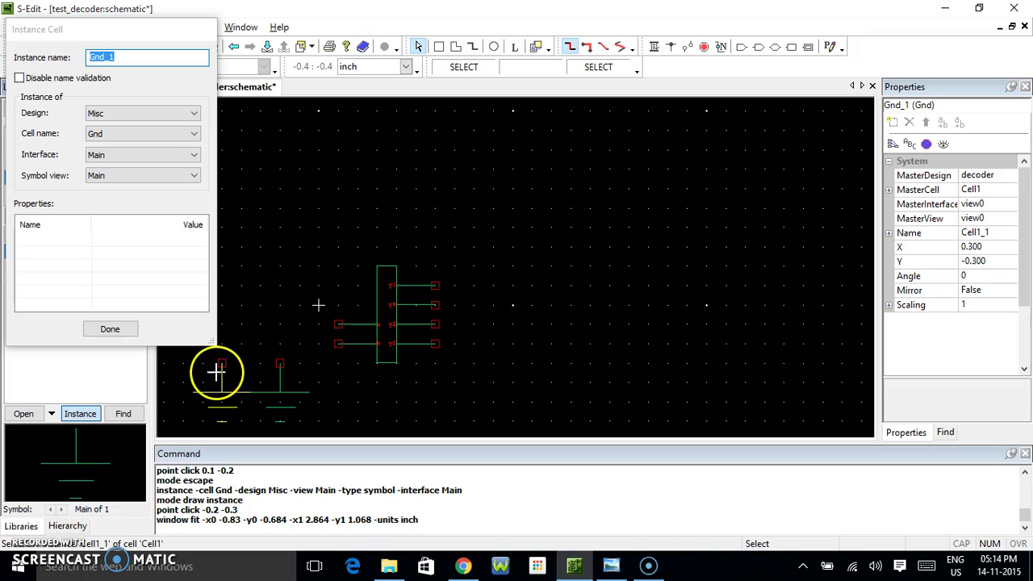
pyautogui.click(217, 371)
pyautogui.click(589, 326)
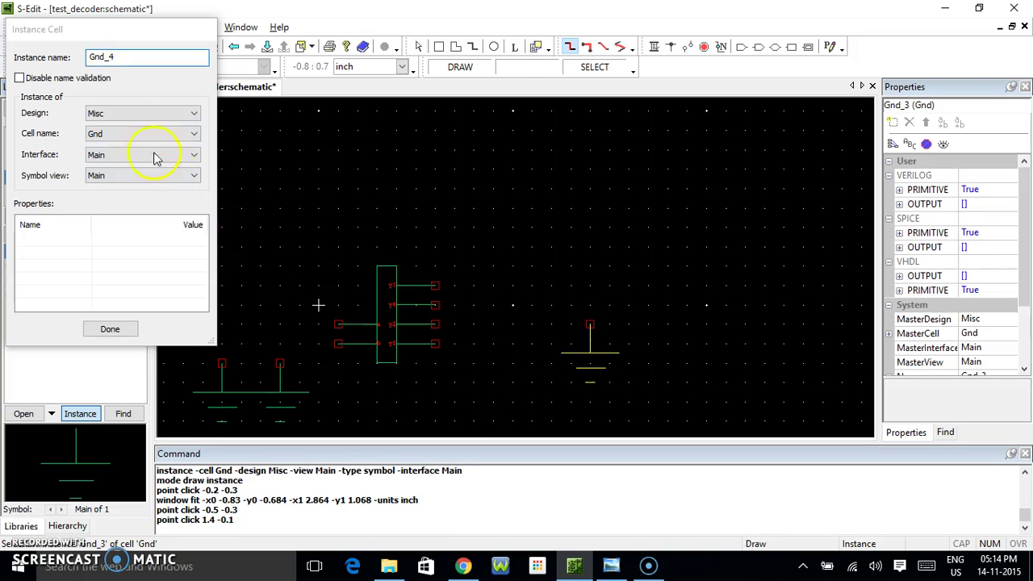
# Step: Place a Vdd symbol from the Misc library directly above the ground on the decoder's output side
pyautogui.click(185, 117)
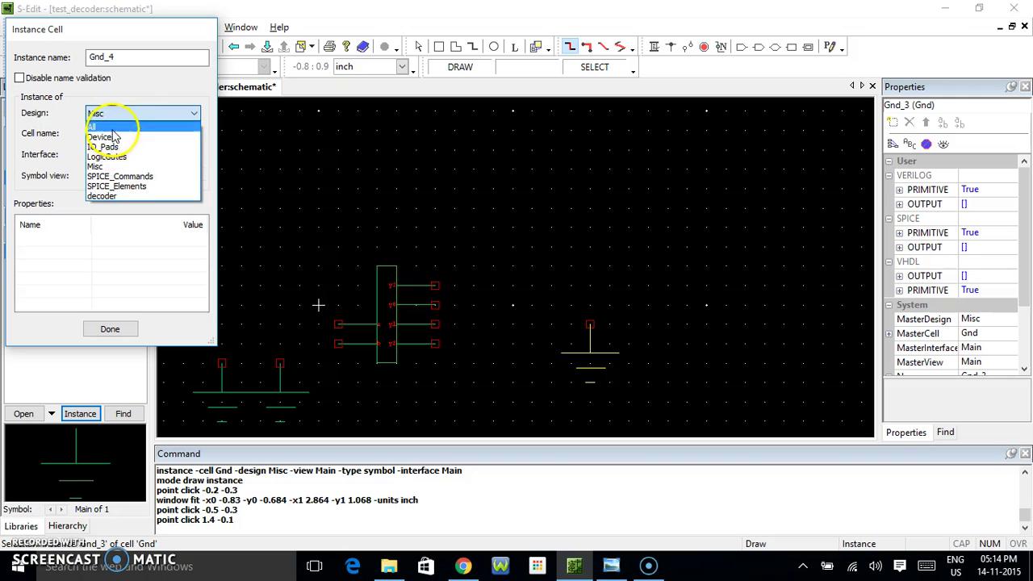
pyautogui.click(97, 166)
pyautogui.click(131, 134)
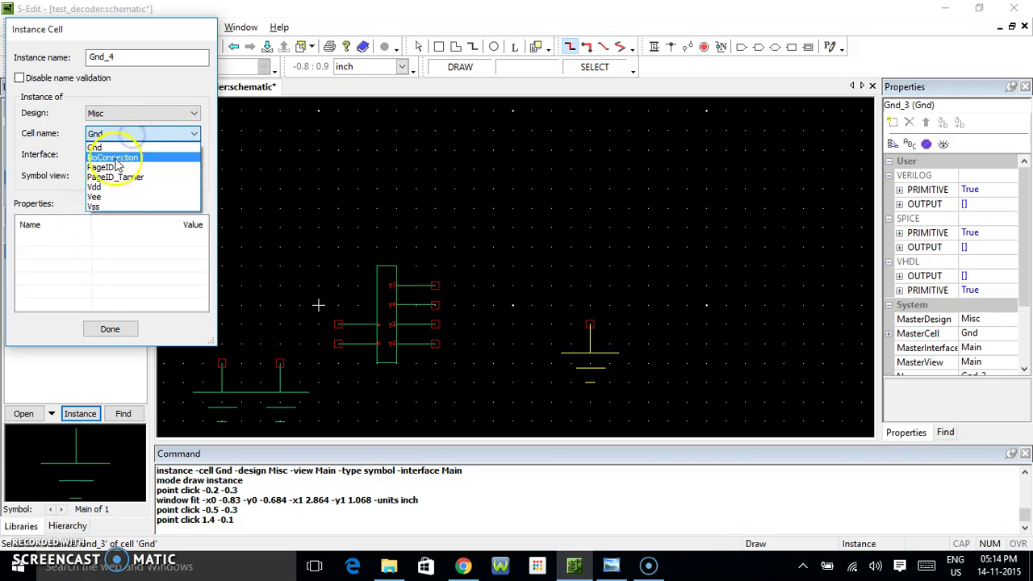
pyautogui.click(113, 187)
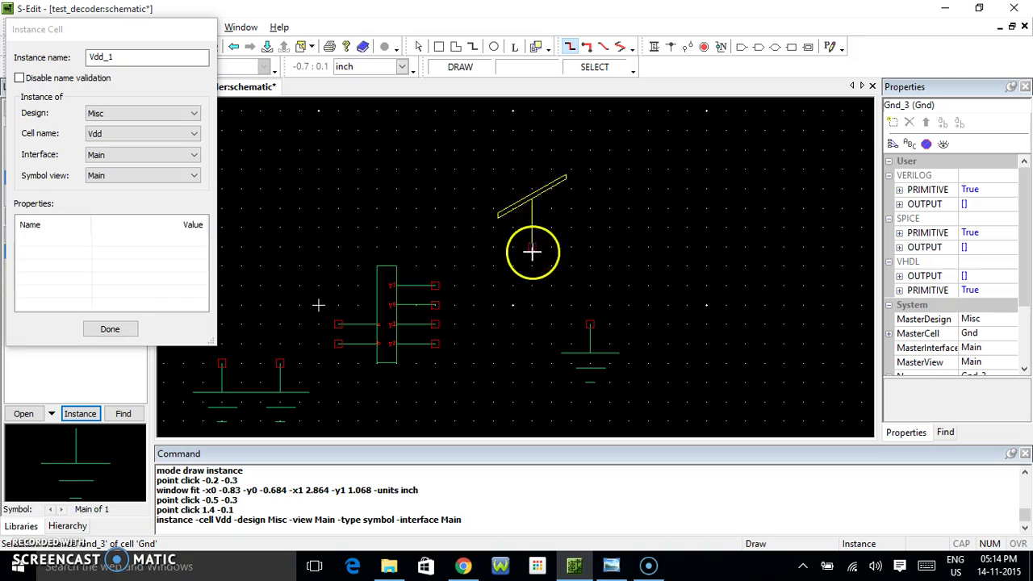
pyautogui.click(589, 226)
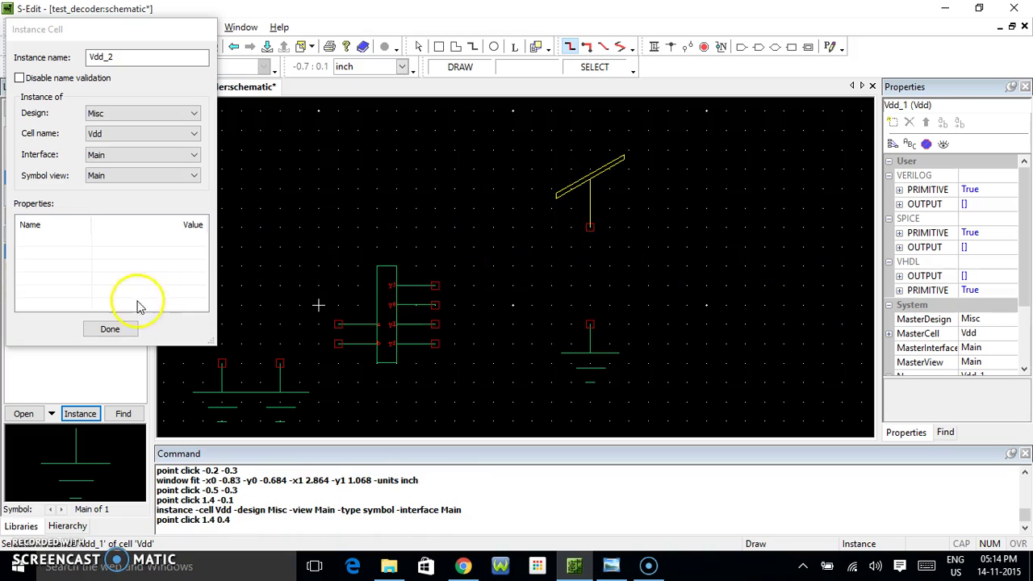
pyautogui.click(123, 329)
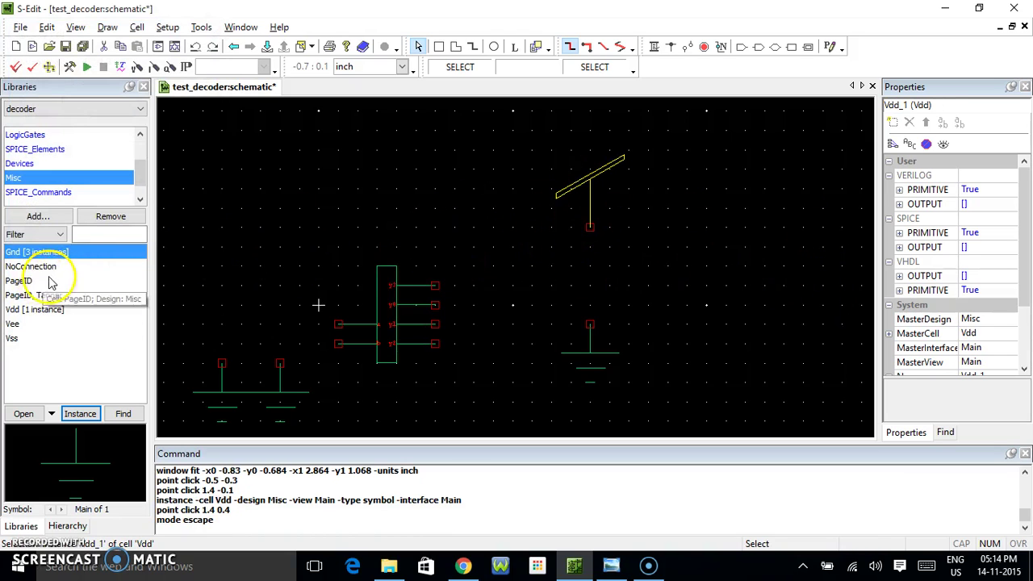
# Step: Place a 5.0v DC VoltageSource from SPICE_Elements with its negative terminal on the ground beyond the decoder's outputs
pyautogui.click(19, 164)
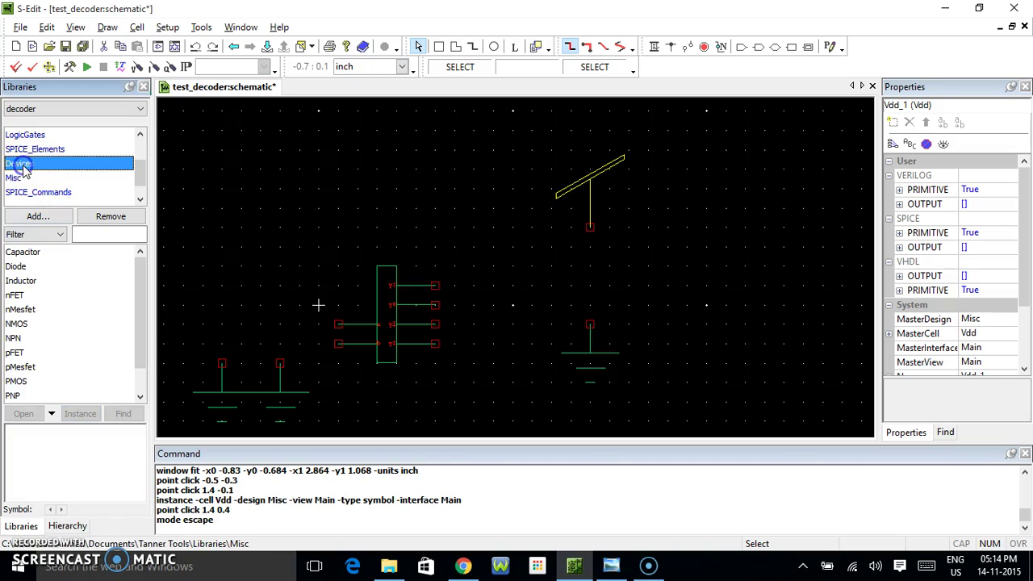
pyautogui.click(145, 147)
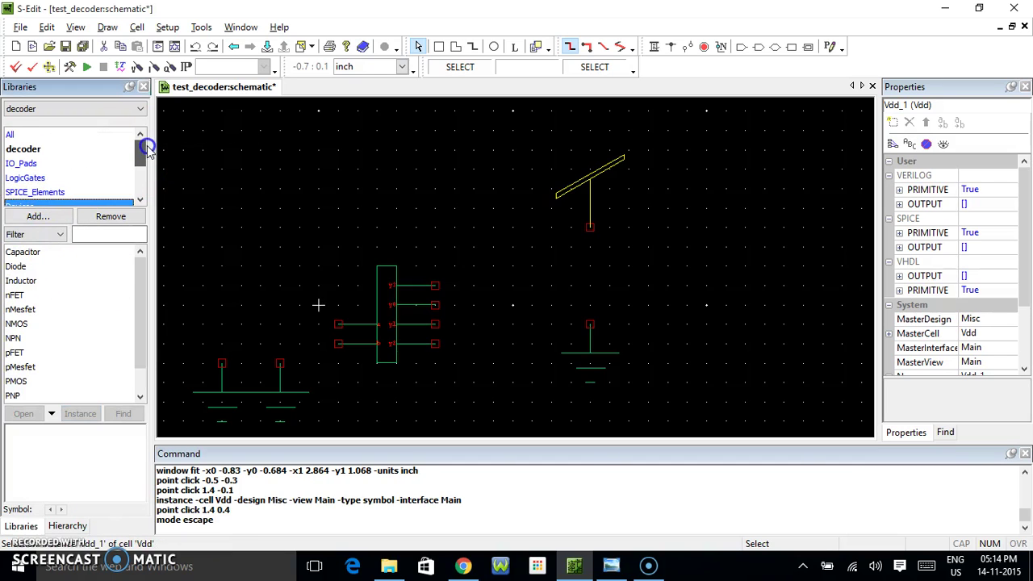
pyautogui.moveTo(144, 147); pyautogui.dragTo(142, 174)
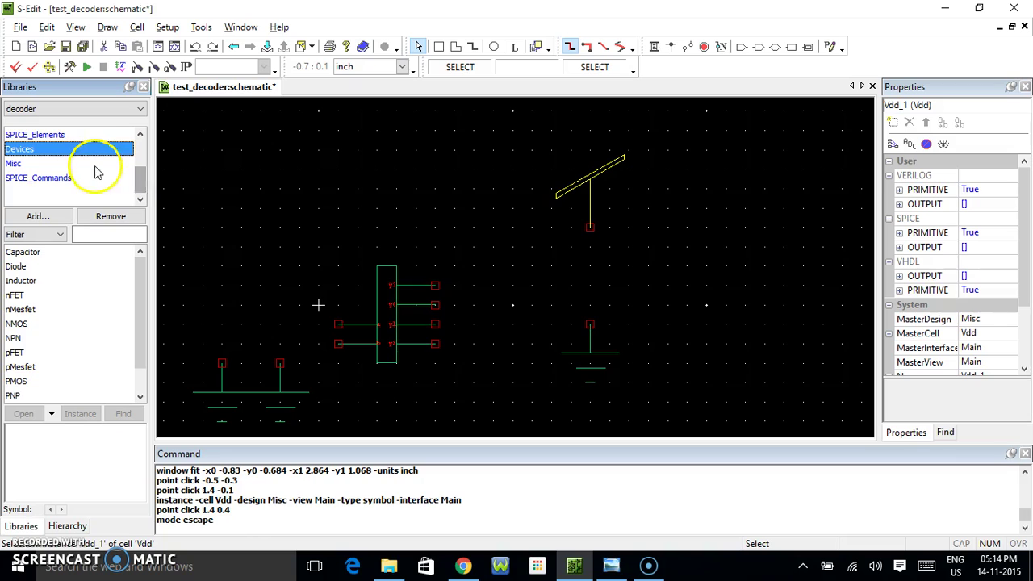
pyautogui.click(36, 135)
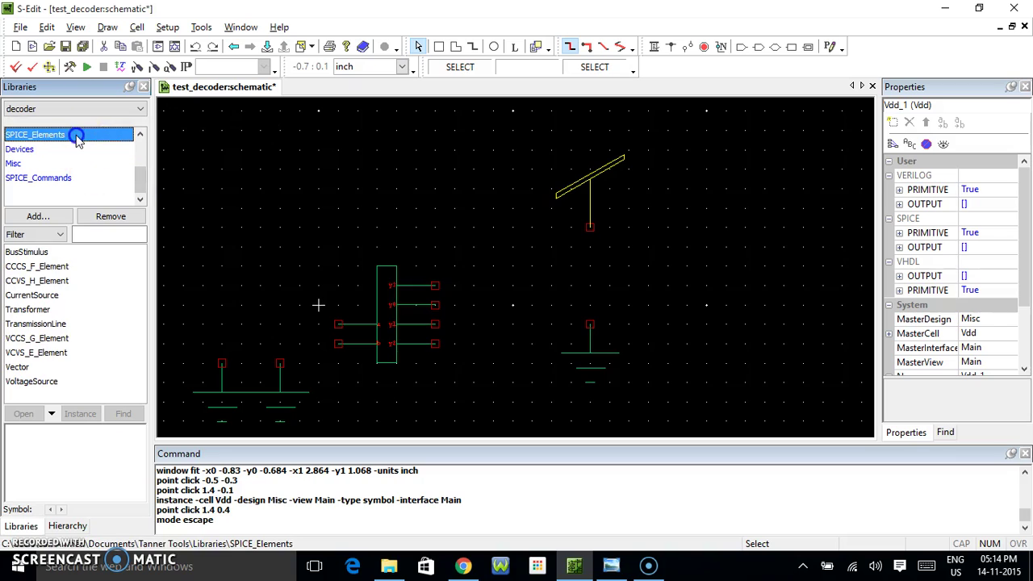
pyautogui.click(33, 382)
pyautogui.click(80, 413)
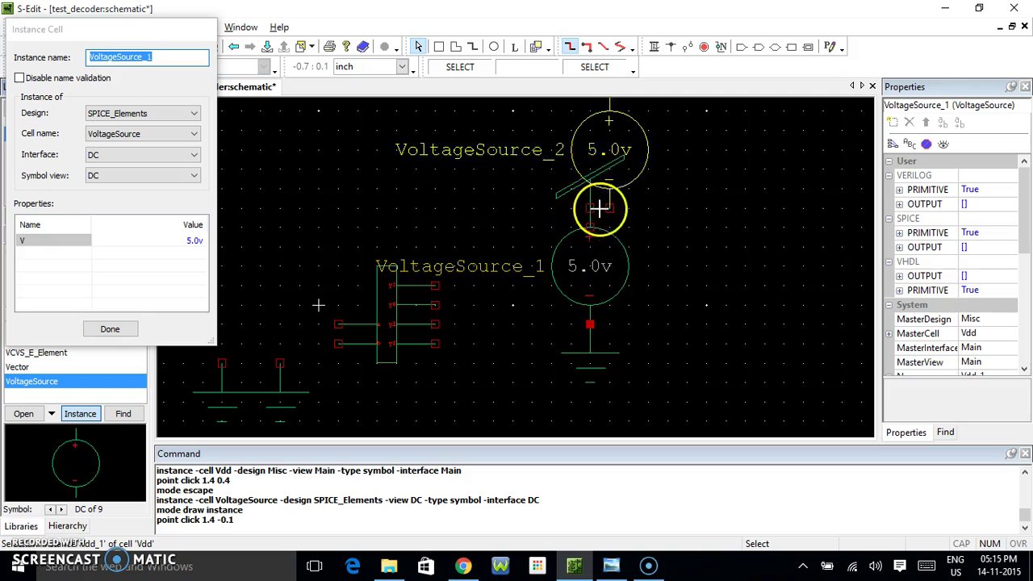
pyautogui.click(109, 331)
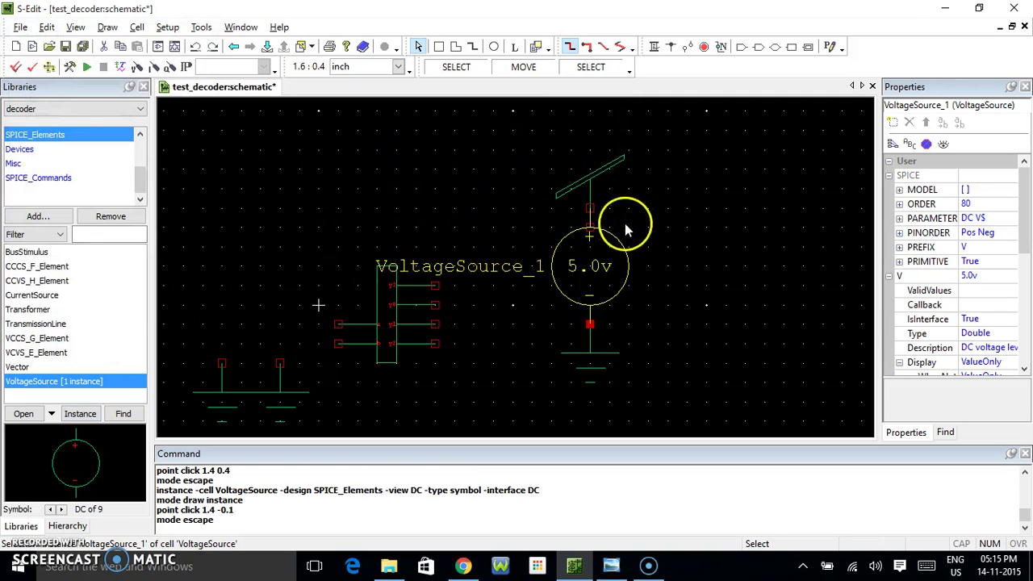
# Step: Delete the Vdd symbol overlapping the voltage source and place a new Vdd directly on the source's positive terminal
pyautogui.click(593, 186)
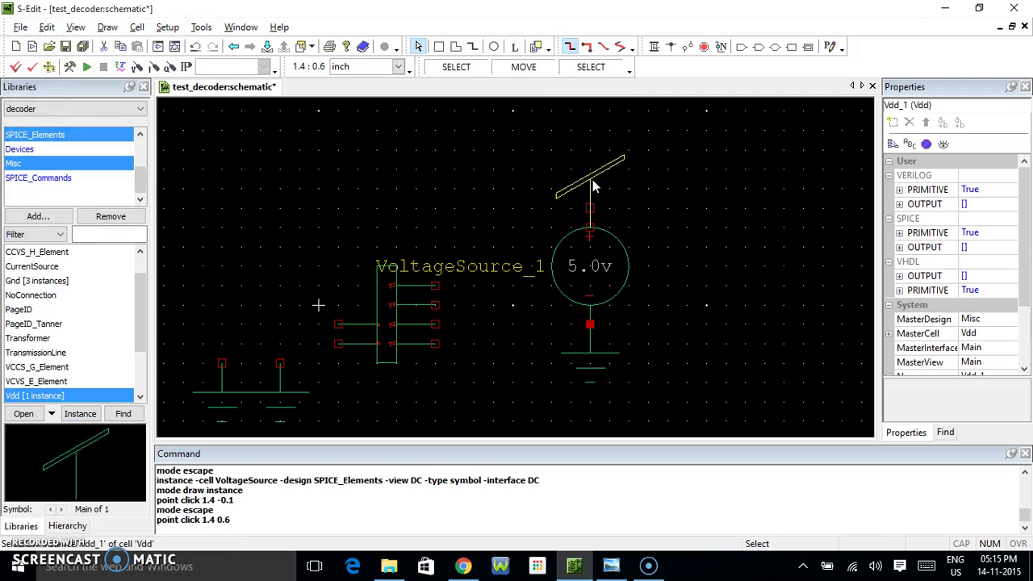
pyautogui.press('Delete')
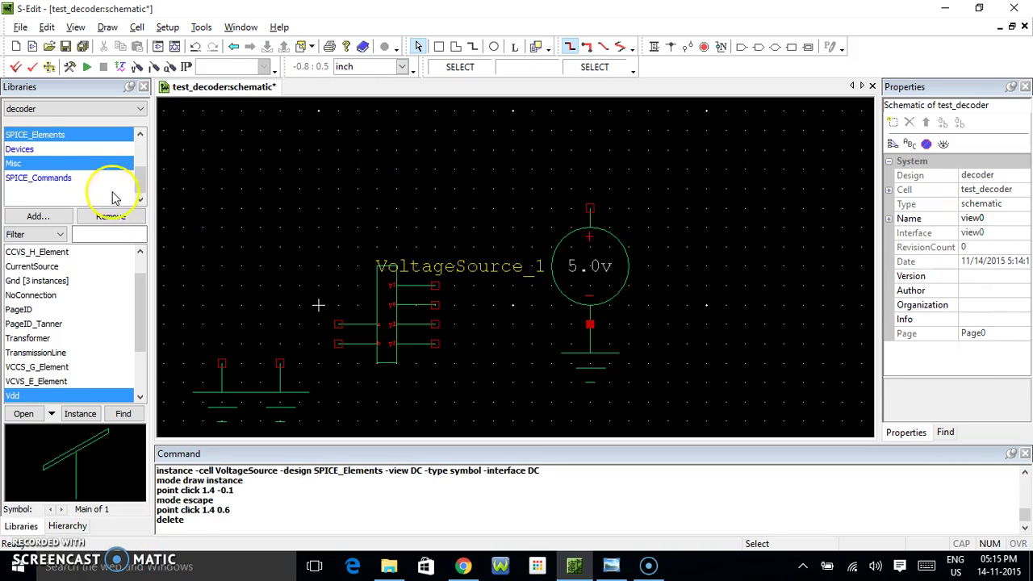
pyautogui.click(60, 164)
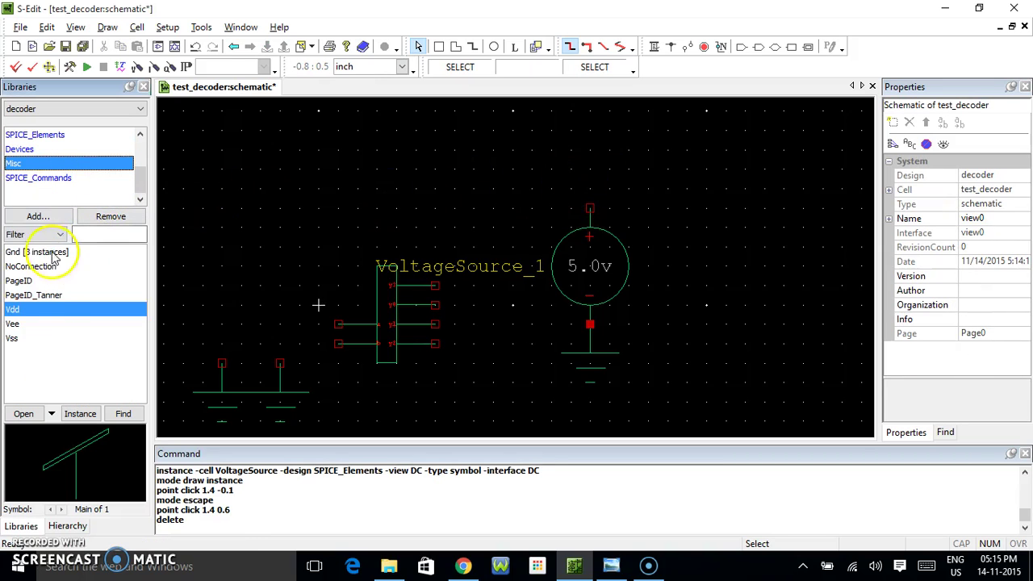
pyautogui.click(80, 413)
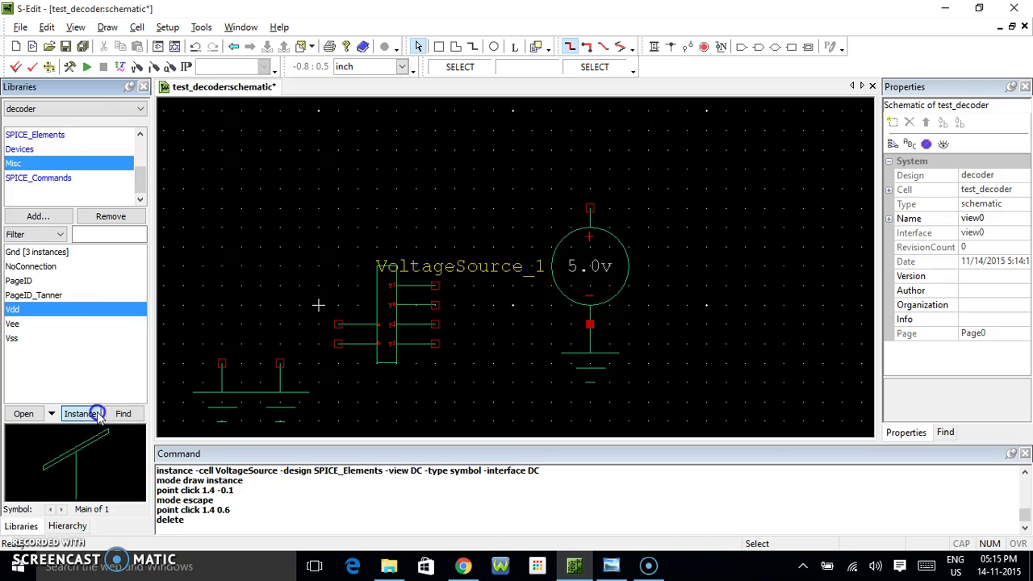
pyautogui.click(592, 208)
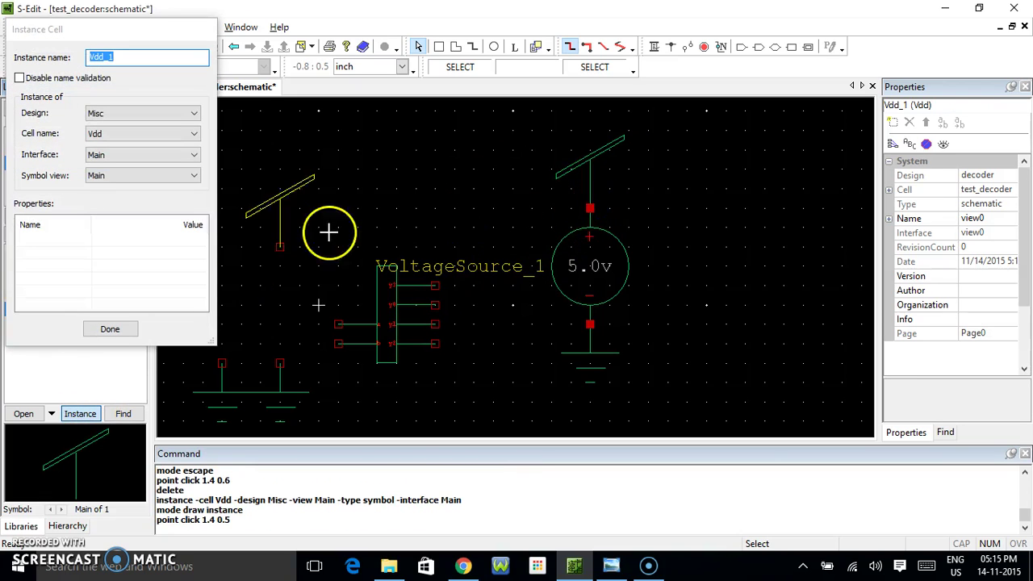
pyautogui.click(127, 328)
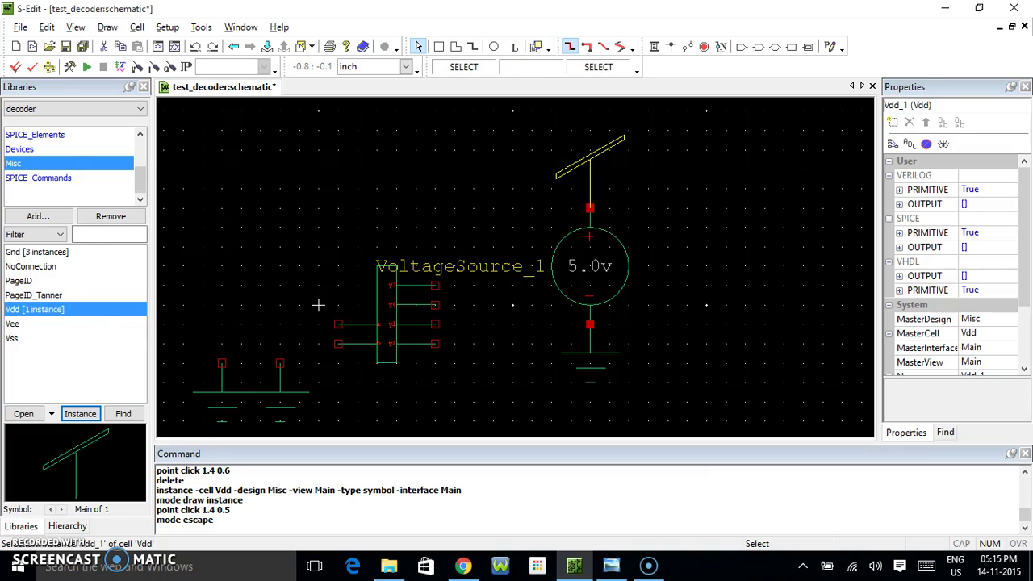
# Step: Start a second VoltageSource instance from SPICE_Elements and set its interface to Bit
pyautogui.moveTo(140, 176); pyautogui.dragTo(140, 178)
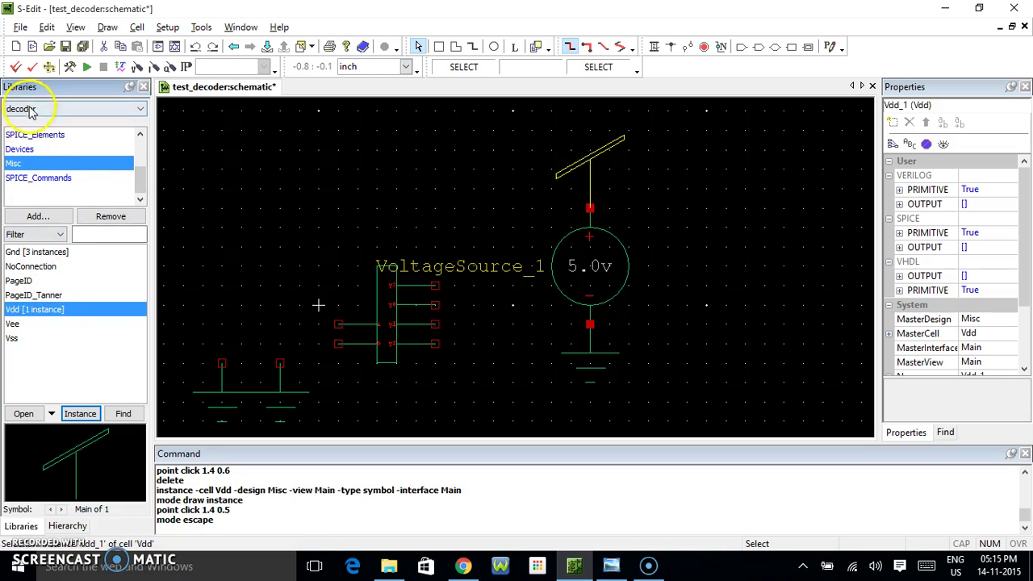
pyautogui.click(32, 135)
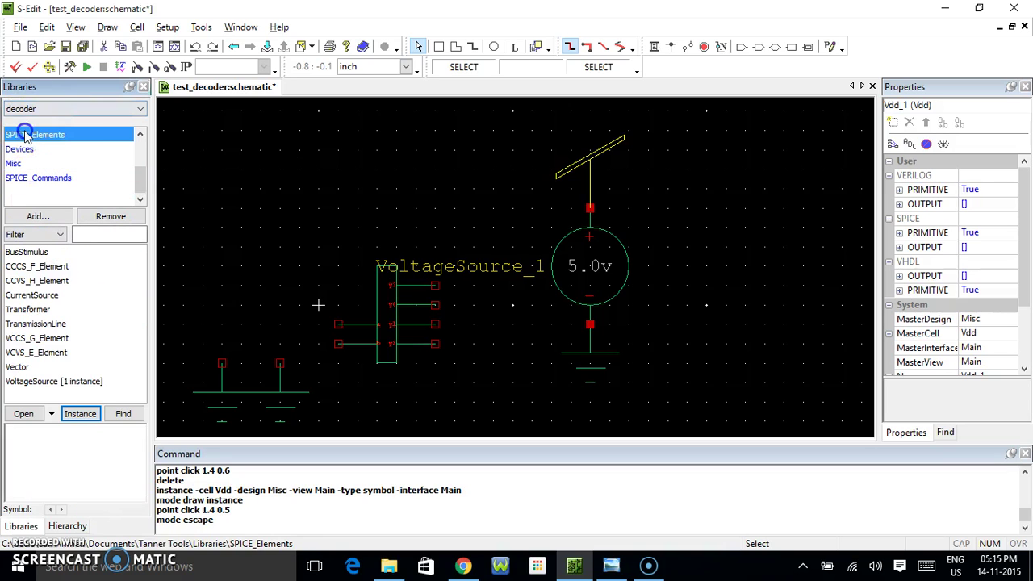
pyautogui.click(46, 382)
pyautogui.click(80, 413)
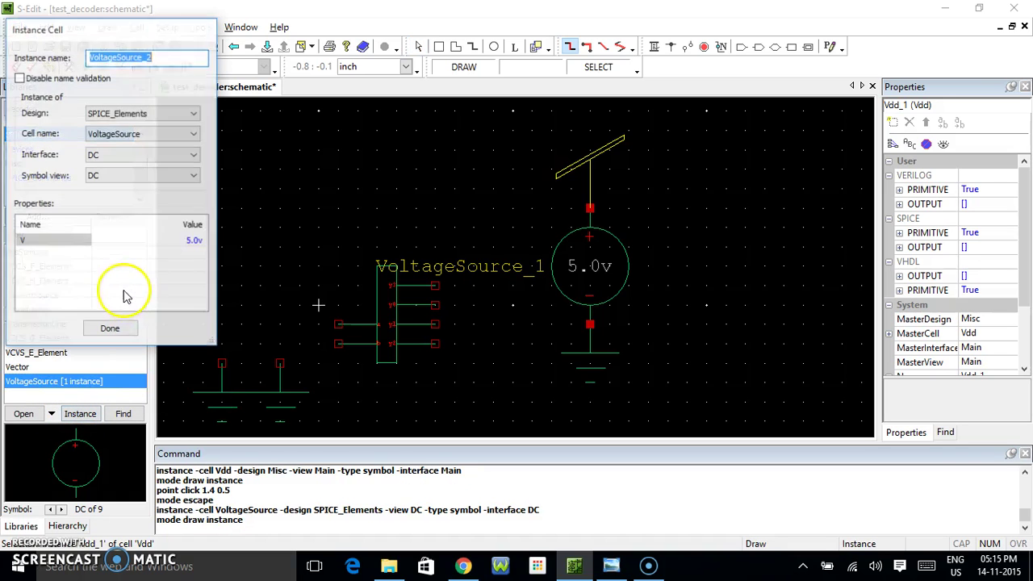
pyautogui.click(154, 154)
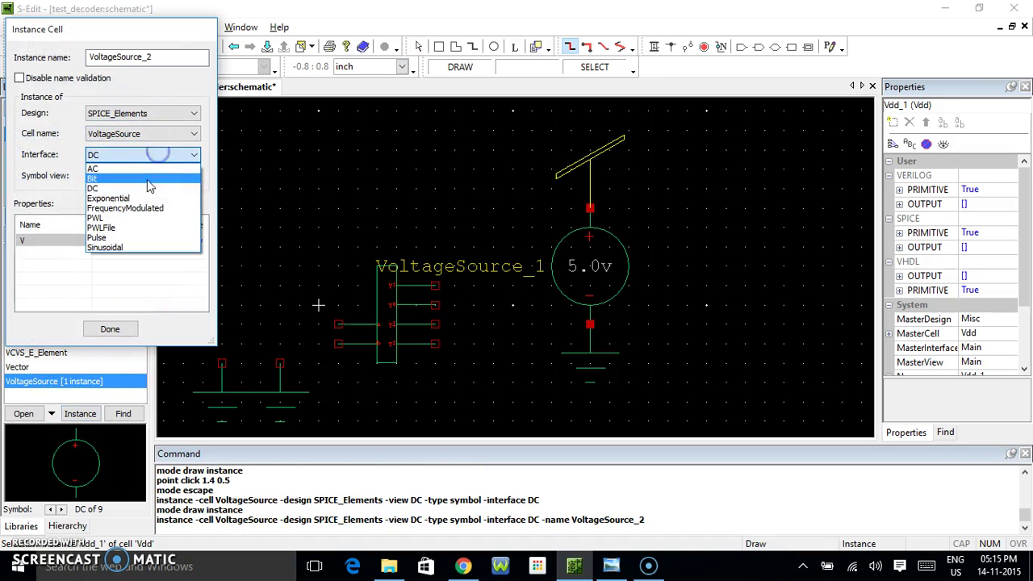
pyautogui.click(105, 179)
pyautogui.moveTo(145, 307); pyautogui.dragTo(170, 315)
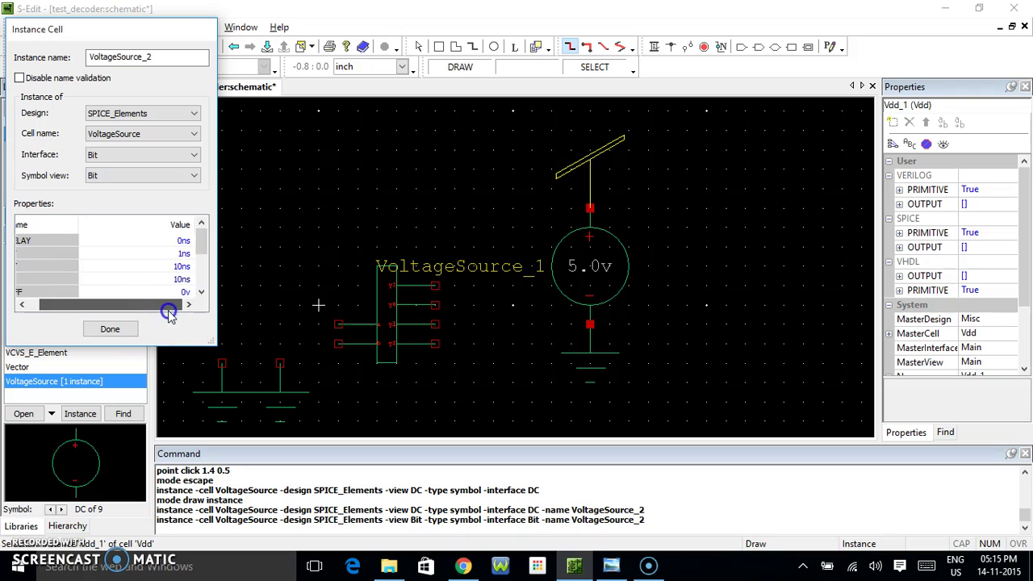
pyautogui.moveTo(201, 240); pyautogui.dragTo(203, 265)
pyautogui.click(159, 270)
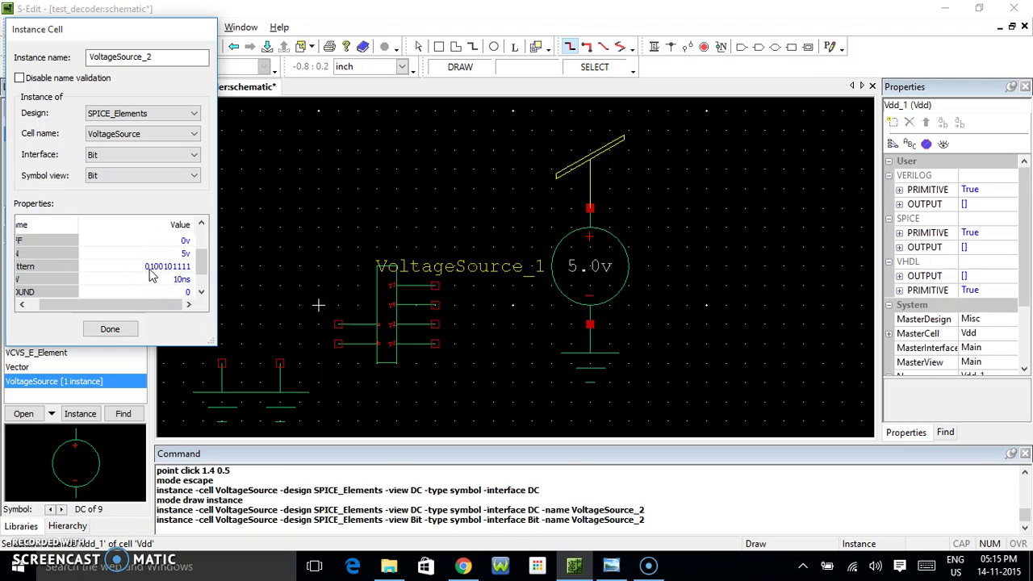
pyautogui.click(149, 275)
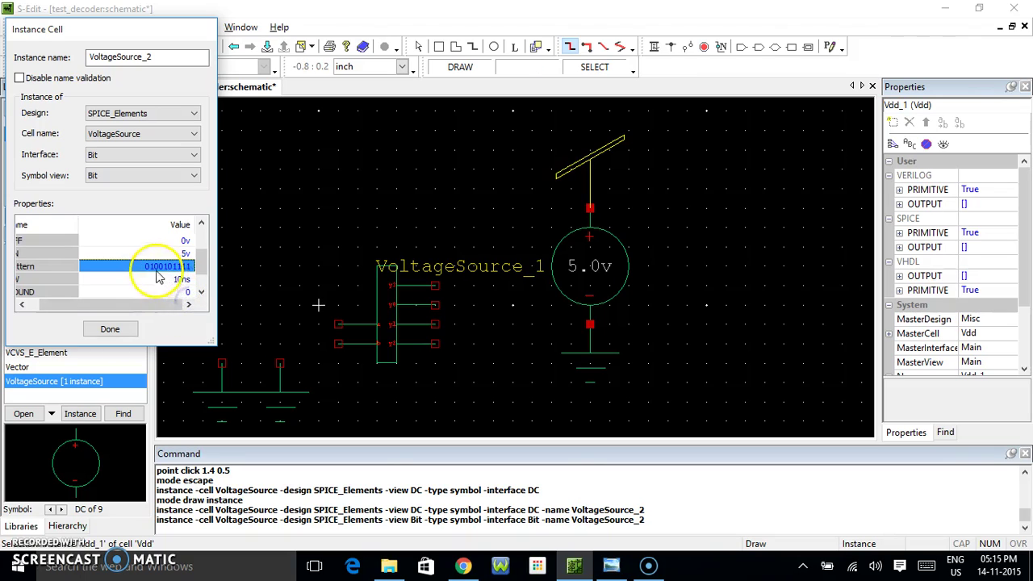
pyautogui.click(154, 272)
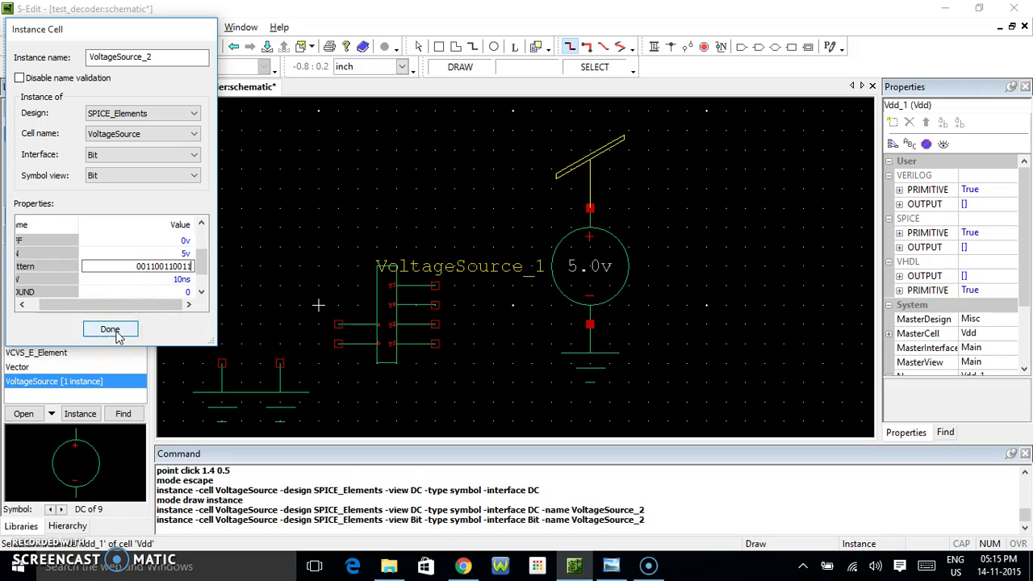
pyautogui.click(110, 330)
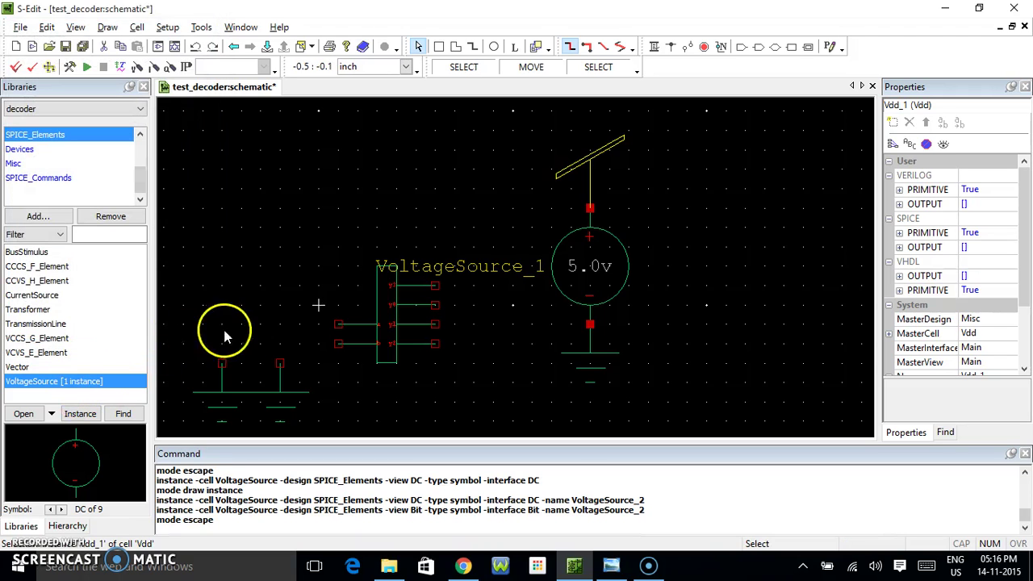
pyautogui.click(75, 416)
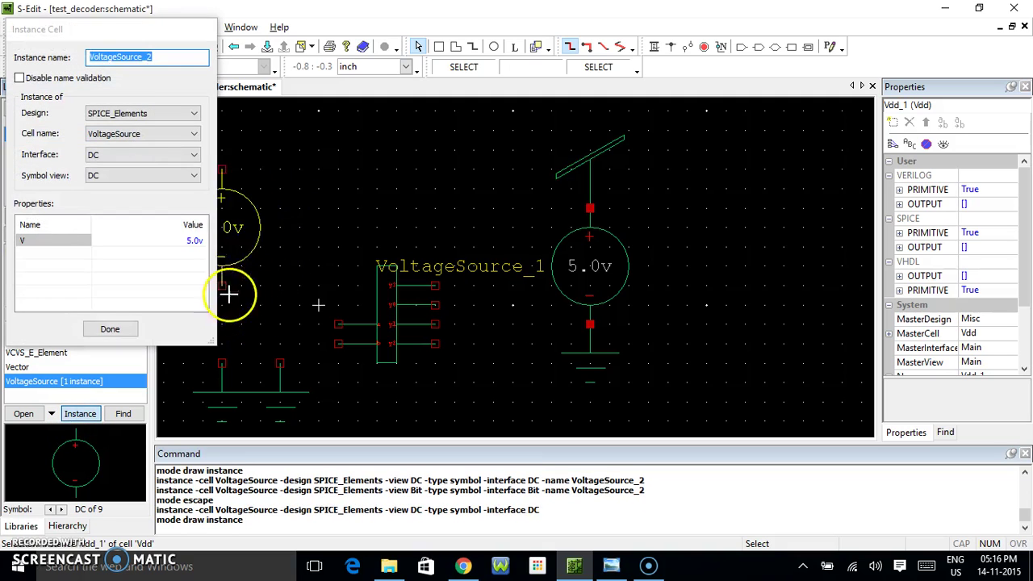
pyautogui.click(190, 158)
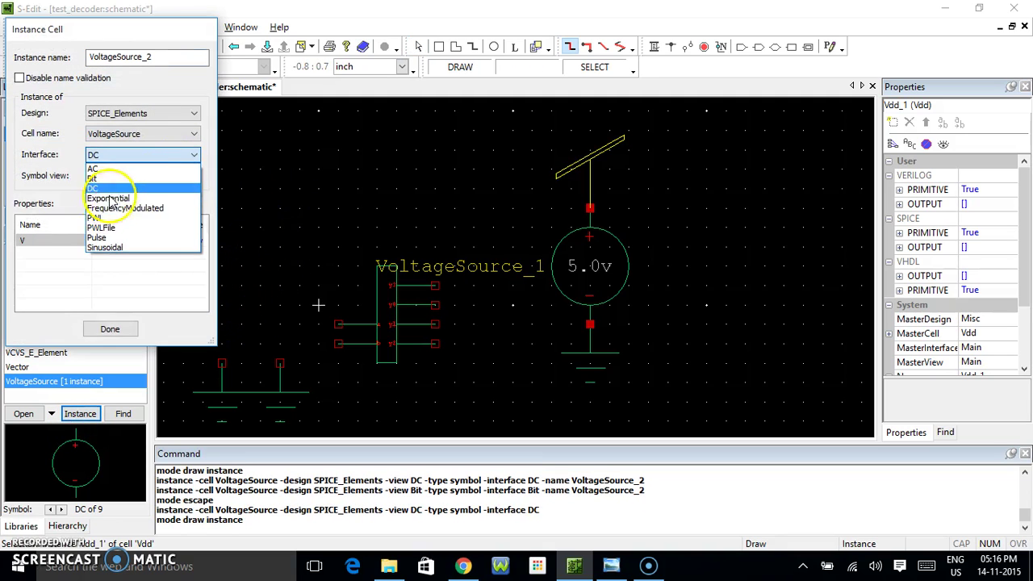
pyautogui.click(105, 179)
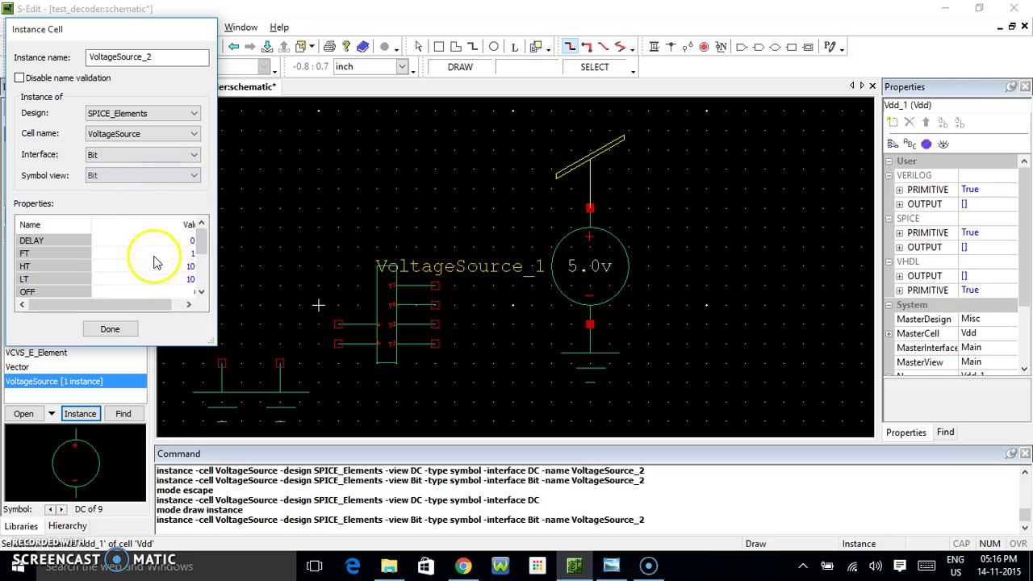
pyautogui.moveTo(156, 301); pyautogui.dragTo(202, 270)
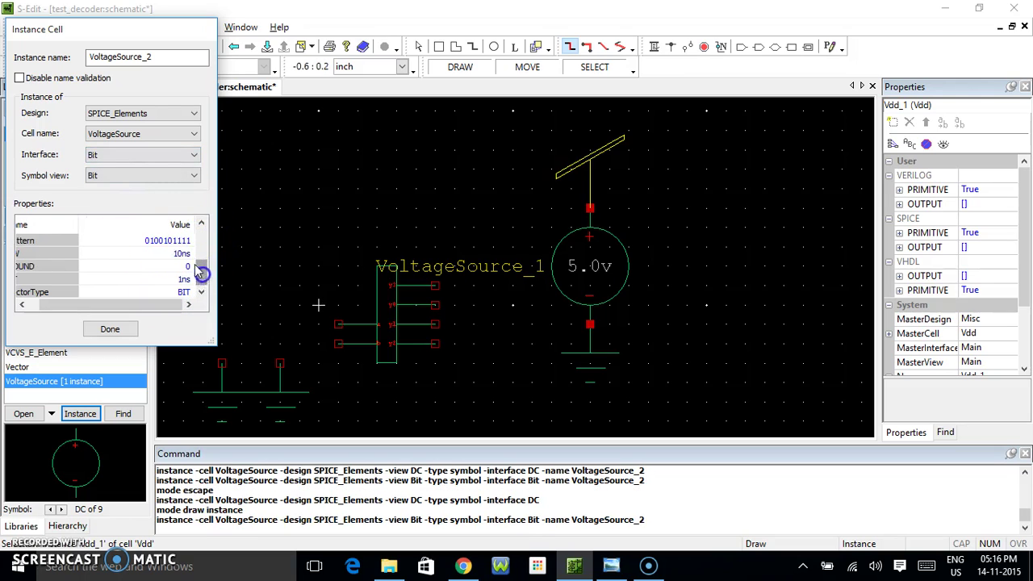
pyautogui.click(169, 241)
pyautogui.click(141, 242)
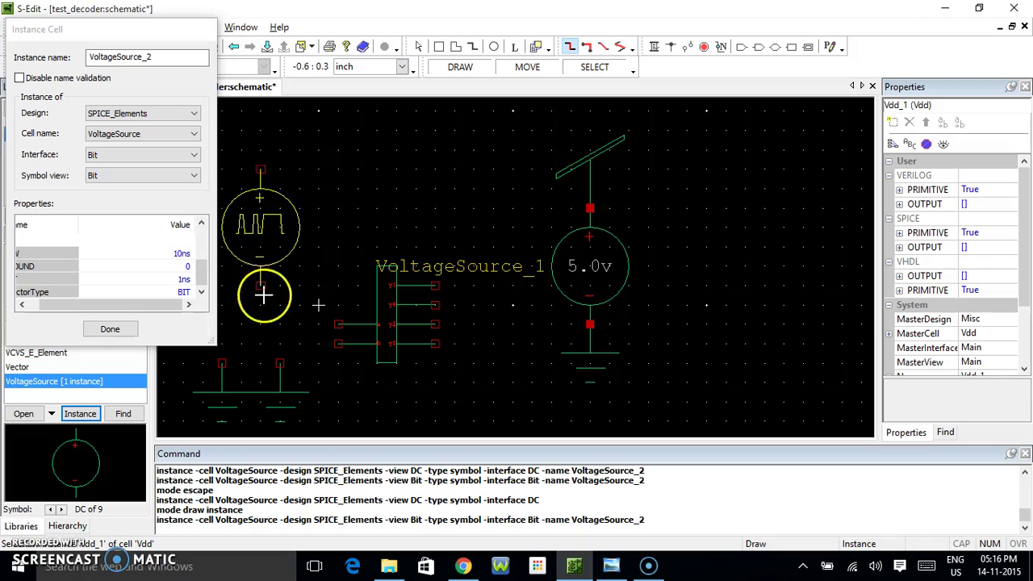
pyautogui.click(222, 359)
# Step: Place another Bit VoltageSource with pattern 01010101 on the ground nearest the decoder inputs and finish instancing
pyautogui.click(130, 296)
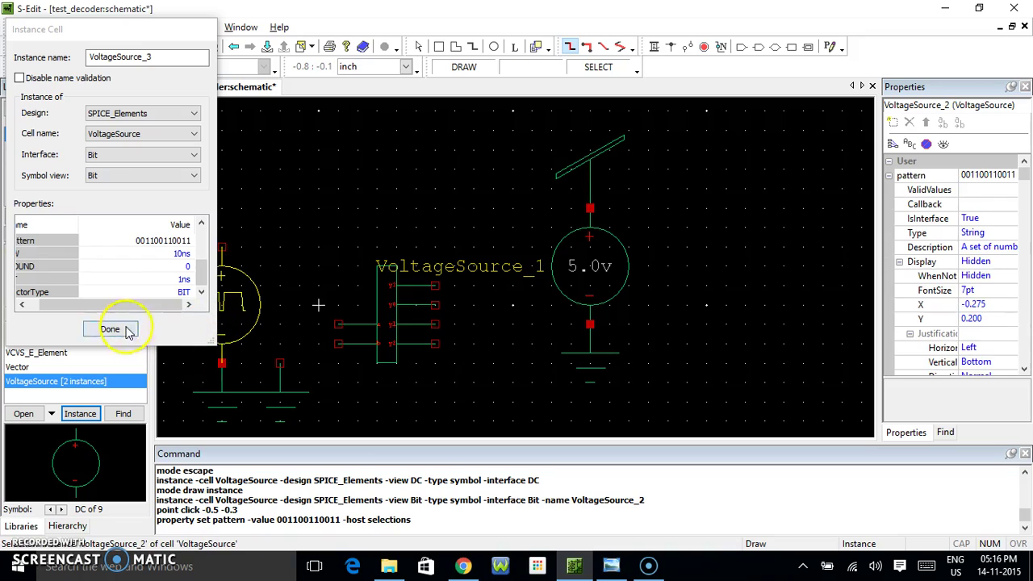
pyautogui.click(197, 278)
pyautogui.moveTo(194, 305); pyautogui.dragTo(170, 309)
pyautogui.click(140, 246)
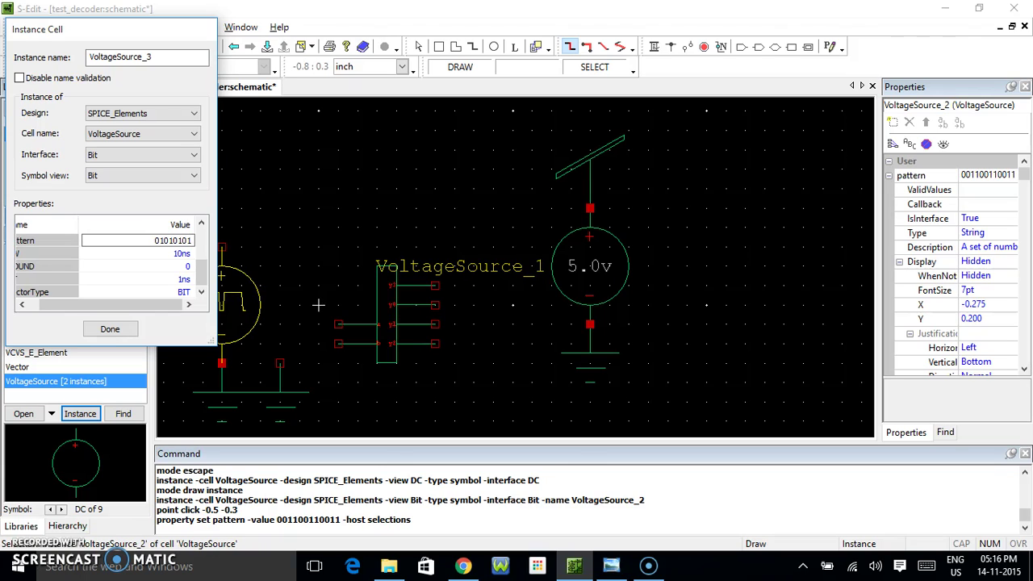
pyautogui.moveTo(234, 299); pyautogui.dragTo(279, 356)
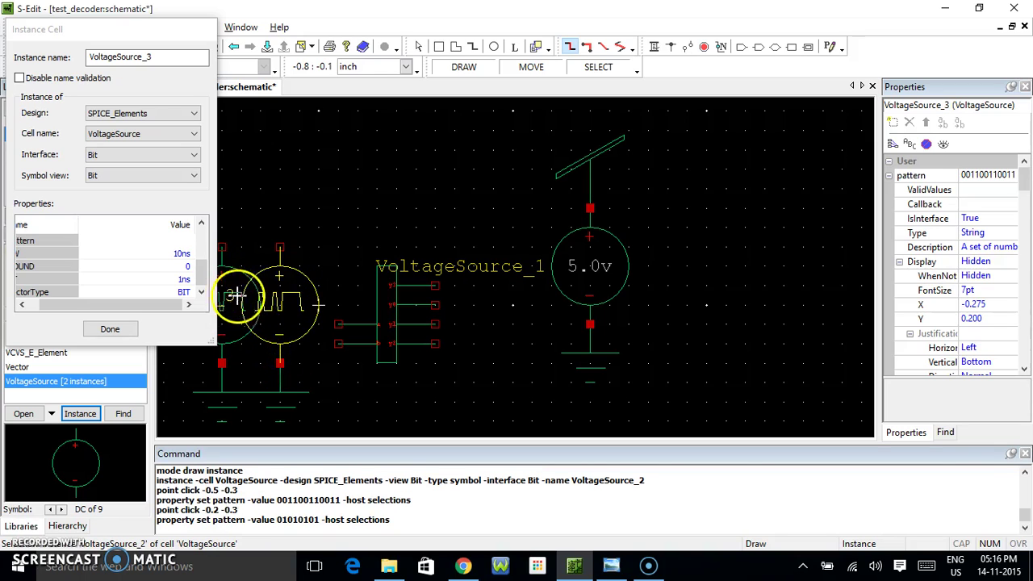
pyautogui.click(111, 329)
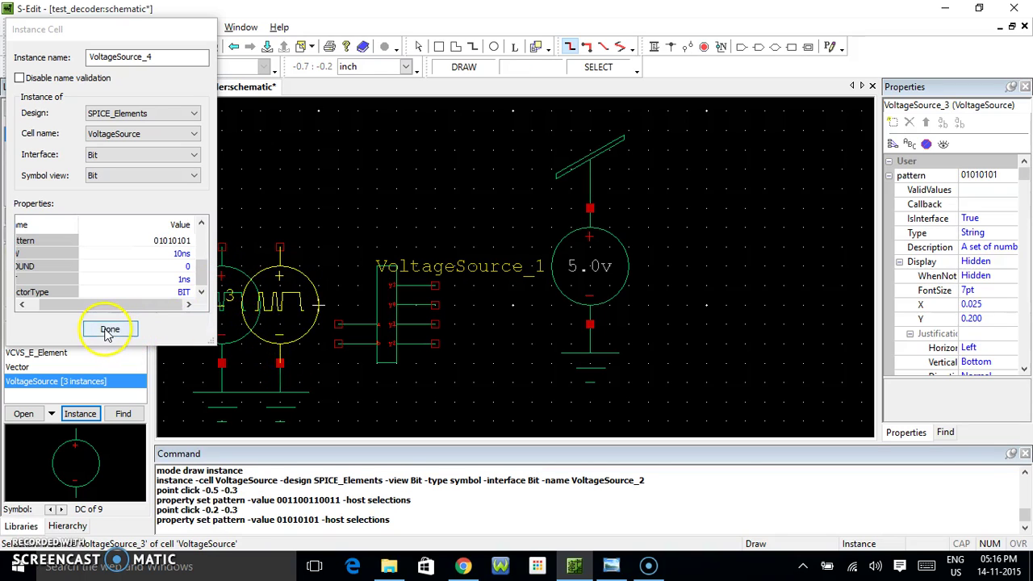
pyautogui.click(110, 330)
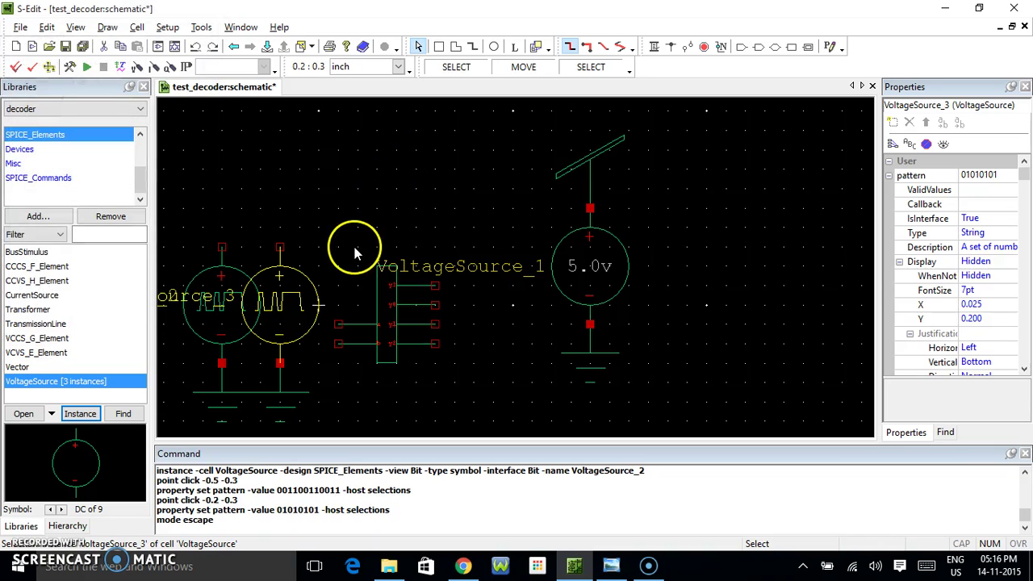
pyautogui.click(658, 47)
pyautogui.click(223, 245)
pyautogui.click(219, 231)
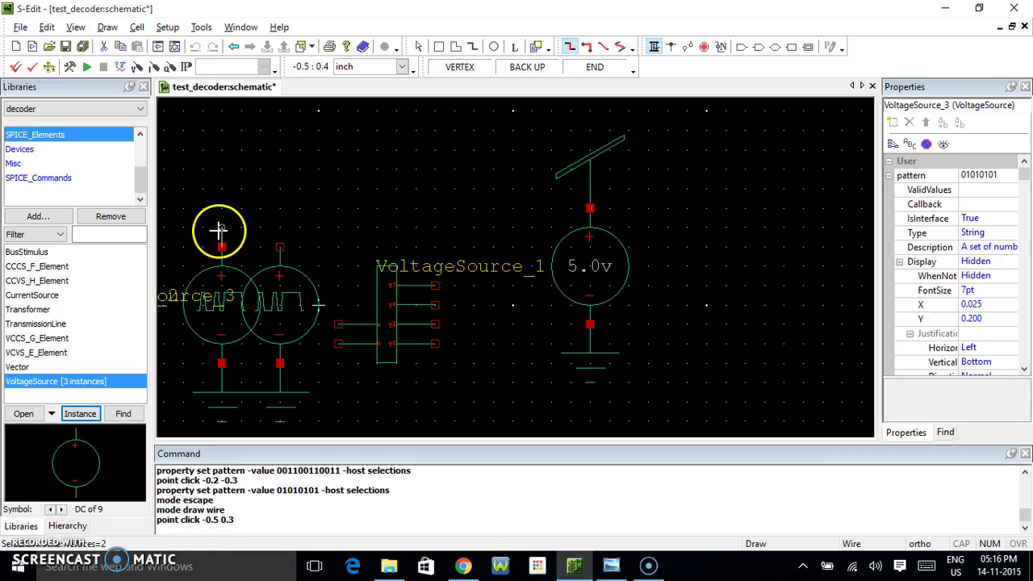
pyautogui.click(222, 203)
pyautogui.click(338, 222)
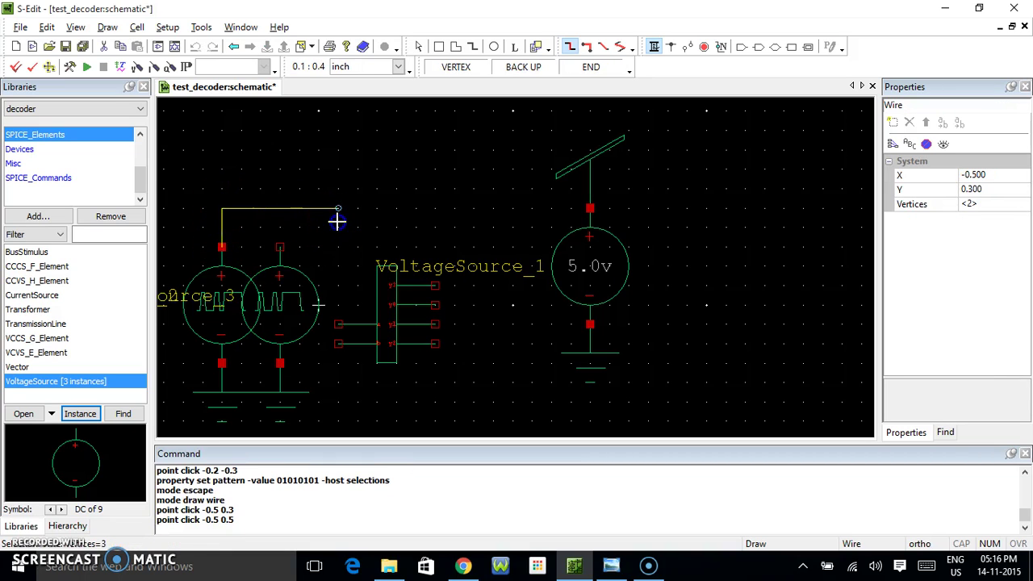
pyautogui.click(338, 325)
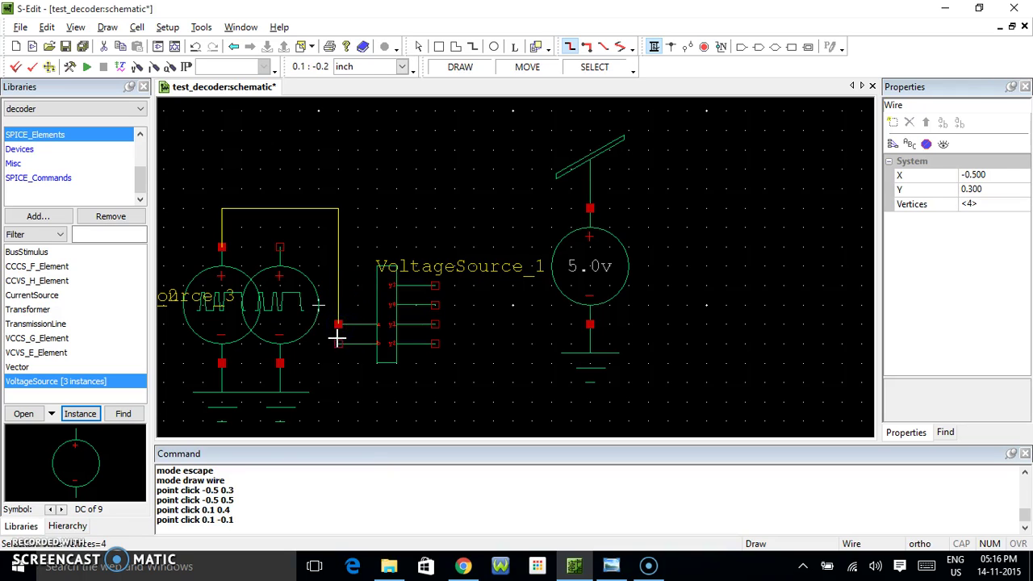
# Step: Wire the decoder's lower input to the positive terminal of the 01010101 source and end wire drawing
pyautogui.click(337, 343)
pyautogui.click(301, 346)
pyautogui.click(302, 246)
pyautogui.click(279, 246)
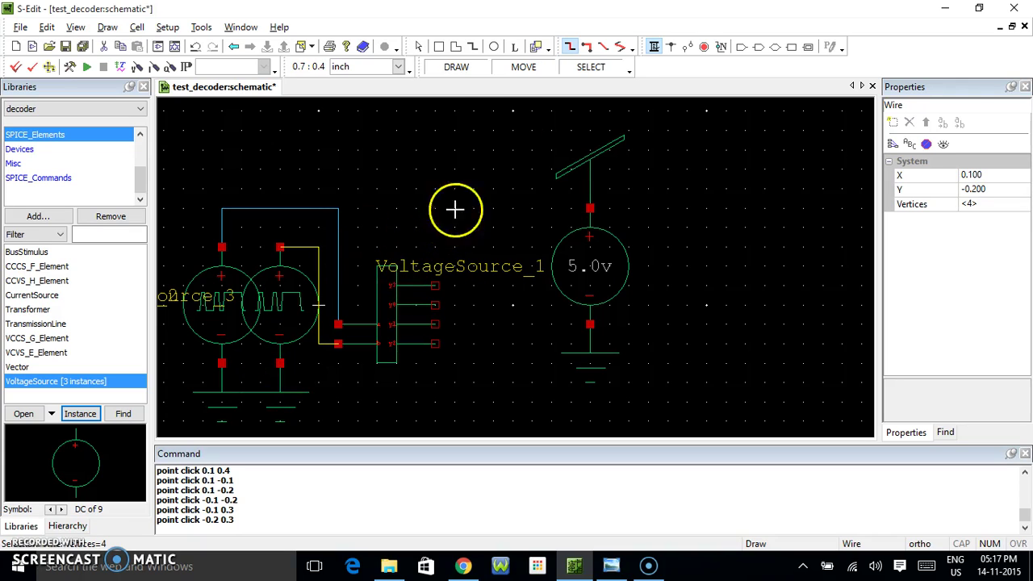
pyautogui.rightClick(311, 165)
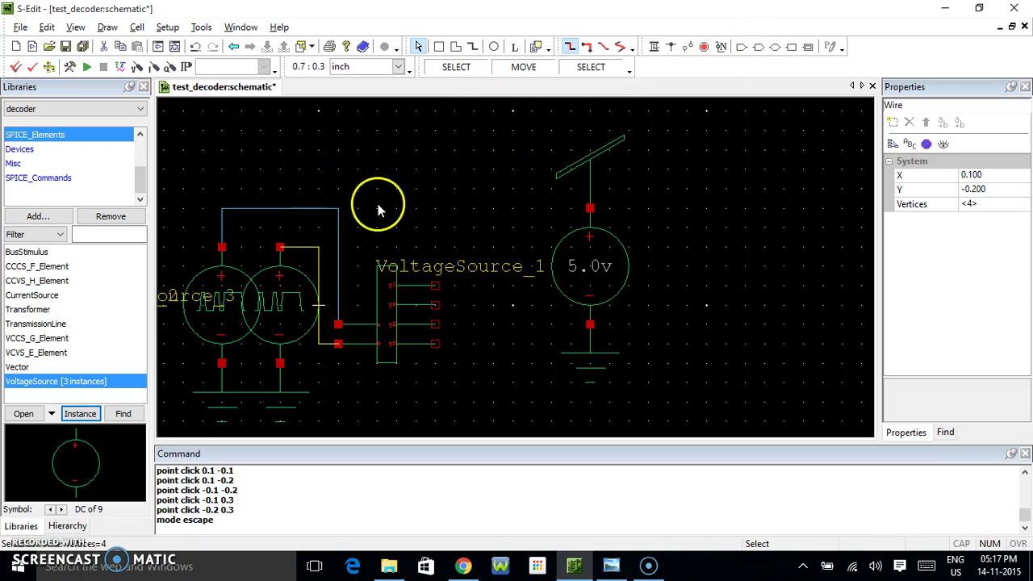
pyautogui.click(166, 28)
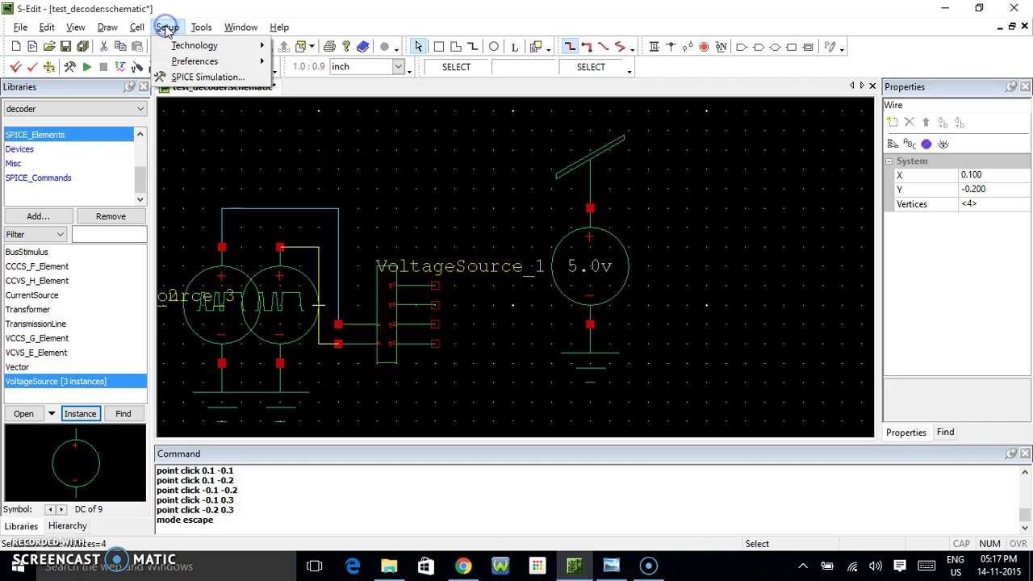
pyautogui.click(311, 93)
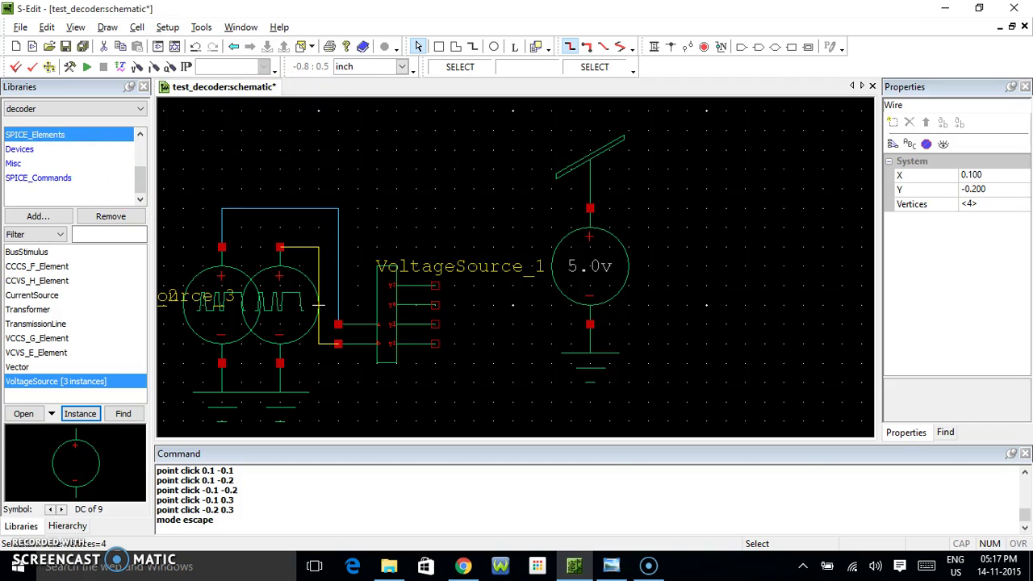
# Step: Place PrintVoltage probes from SPICE_Commands on the positive terminals of both bit voltage sources
pyautogui.click(36, 178)
pyautogui.moveTo(143, 293); pyautogui.dragTo(147, 348)
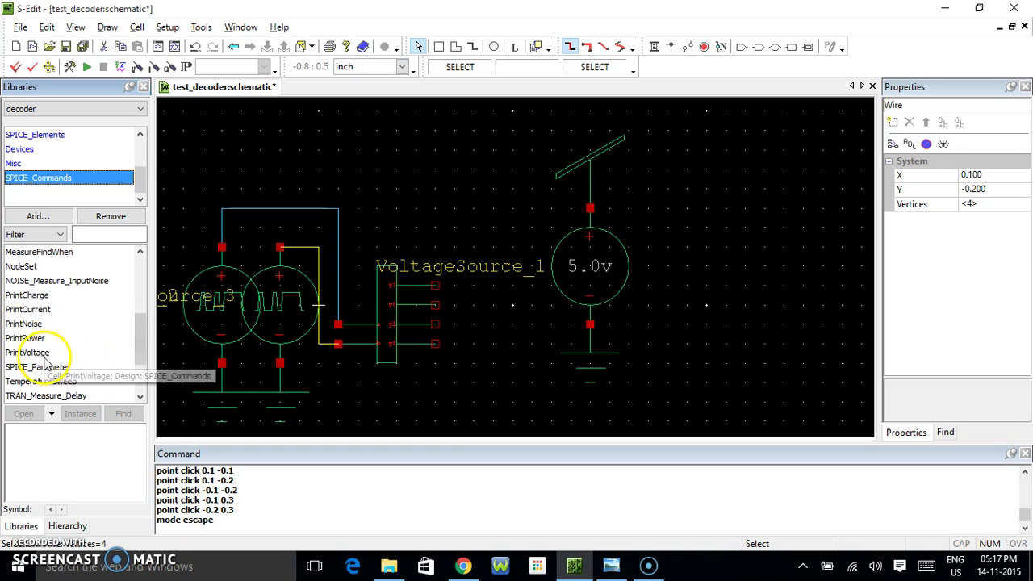
pyautogui.click(18, 353)
pyautogui.click(80, 413)
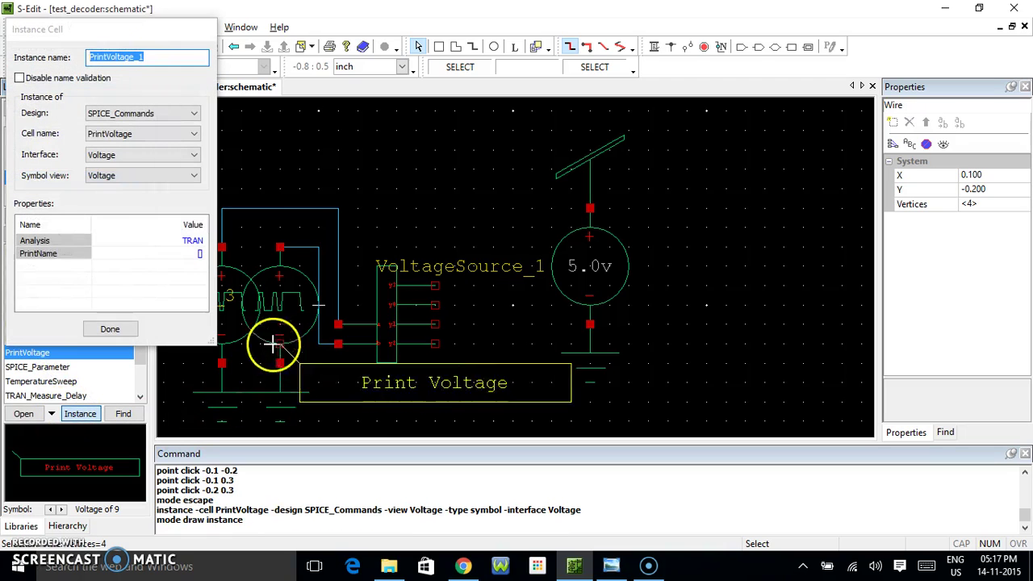
pyautogui.click(279, 250)
pyautogui.click(231, 253)
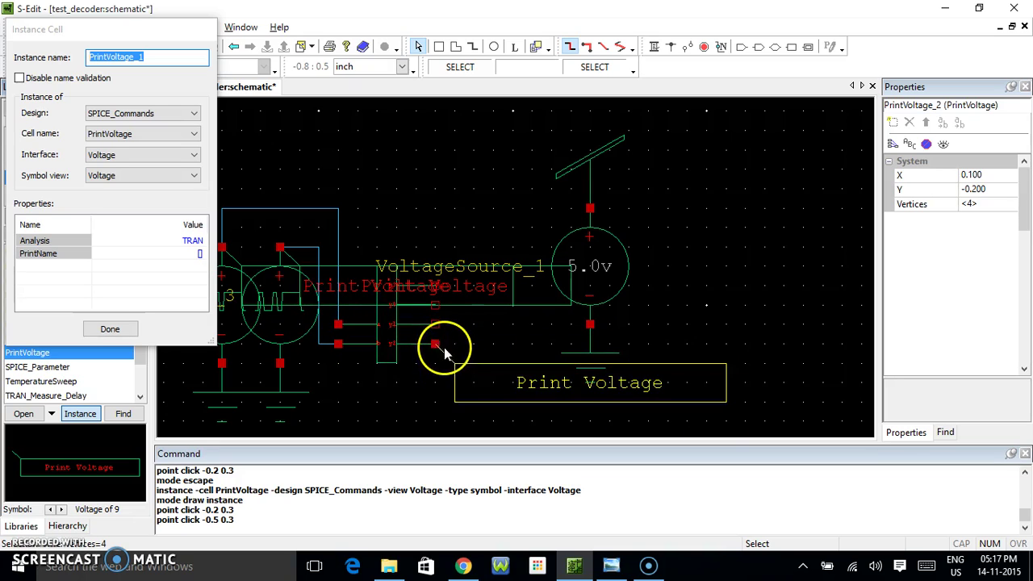
# Step: Place a PrintVoltage probe on each of the decoder's four outputs and finish instancing
pyautogui.click(437, 289)
pyautogui.click(436, 307)
pyautogui.click(436, 326)
pyautogui.click(436, 344)
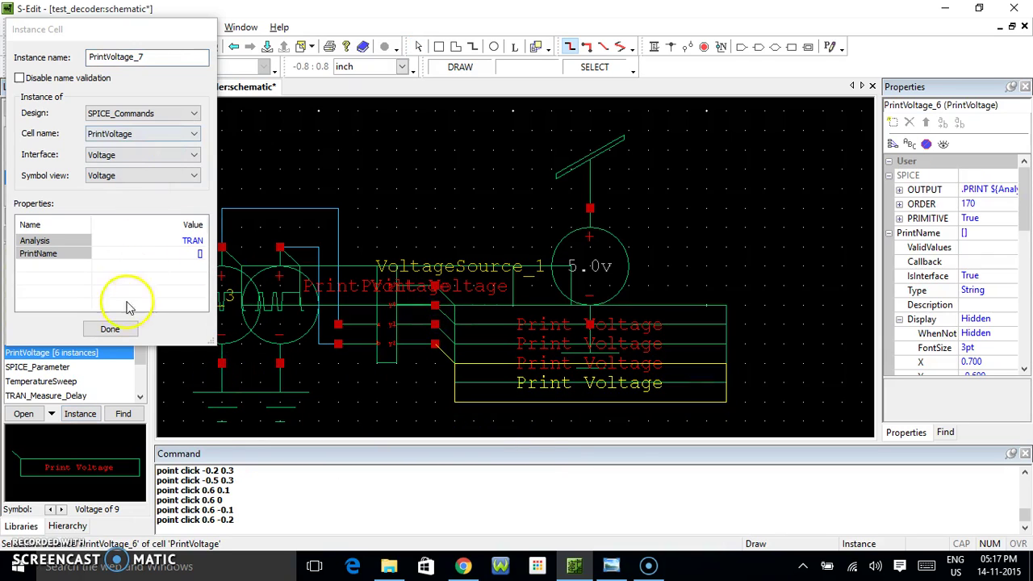
pyautogui.click(129, 328)
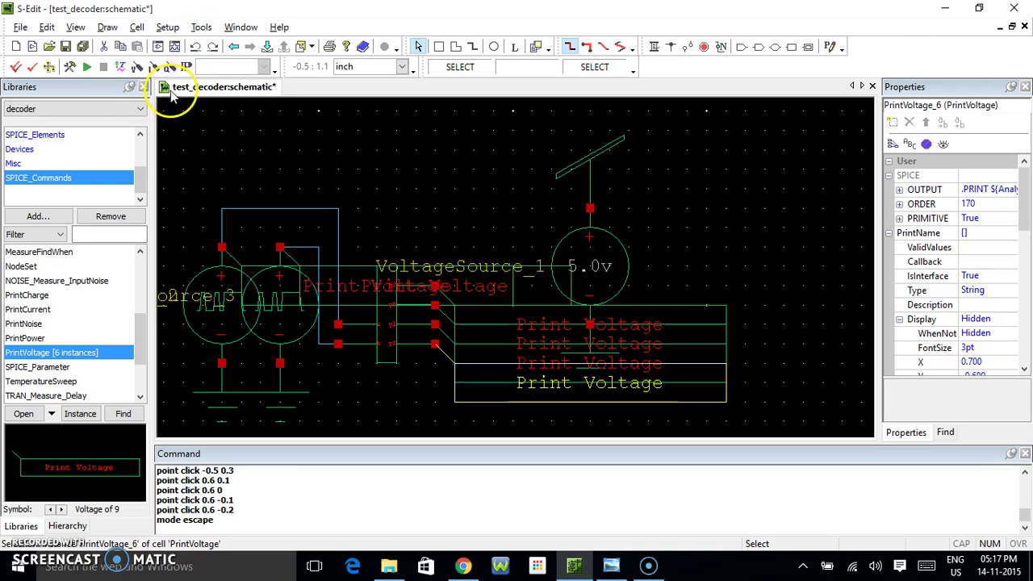
# Step: Set waveform voltage, current and charge probing to True in the general SPICE simulation settings of test_decoder
pyautogui.click(176, 27)
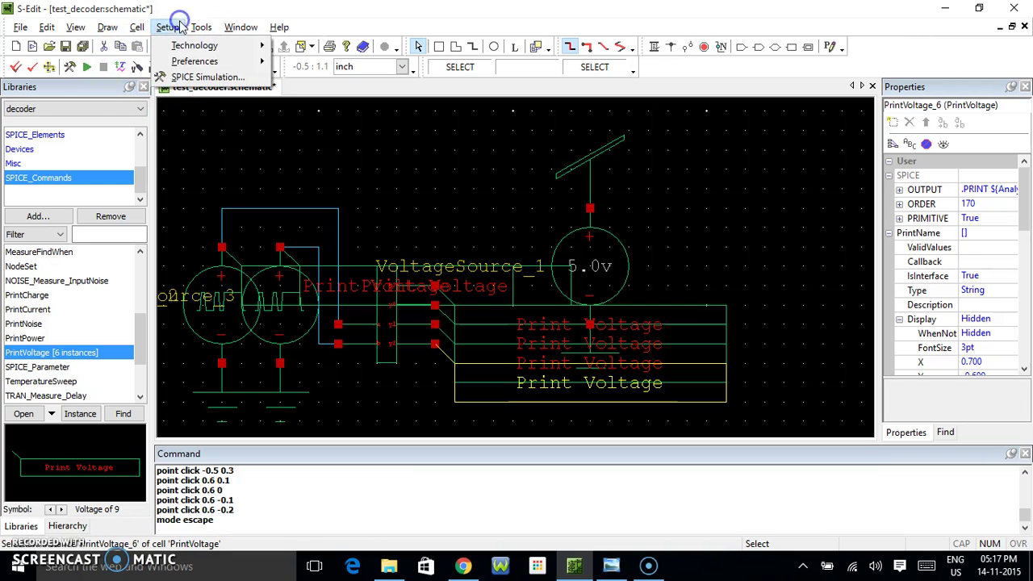
pyautogui.click(178, 76)
pyautogui.click(678, 156)
pyautogui.click(674, 170)
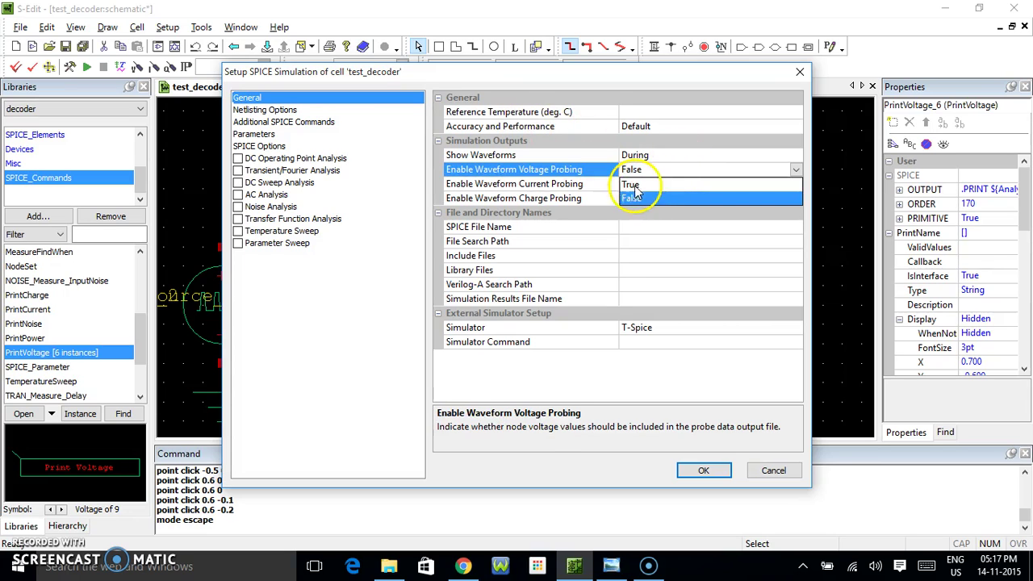
pyautogui.click(662, 185)
pyautogui.click(636, 184)
pyautogui.click(638, 199)
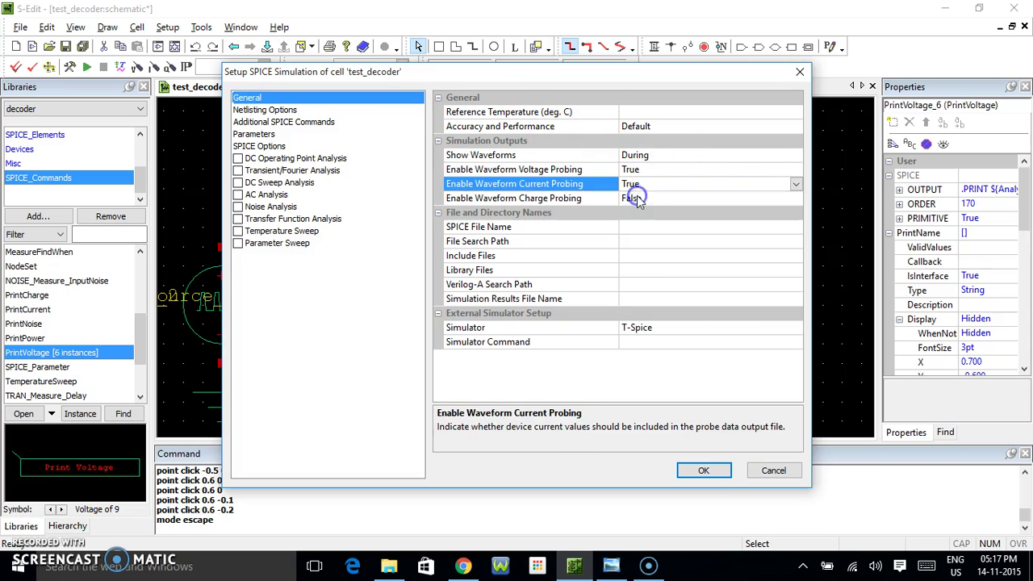
pyautogui.click(636, 199)
pyautogui.click(633, 213)
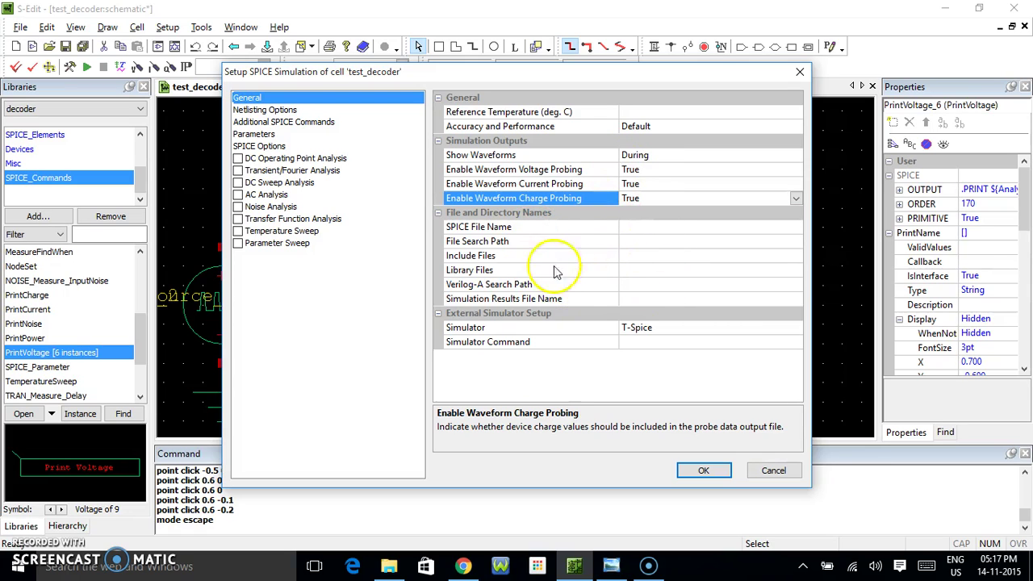
# Step: Enable Transient/Fourier Analysis with a stop time of 100ns and a maximum time step of 0.1ns
pyautogui.click(239, 173)
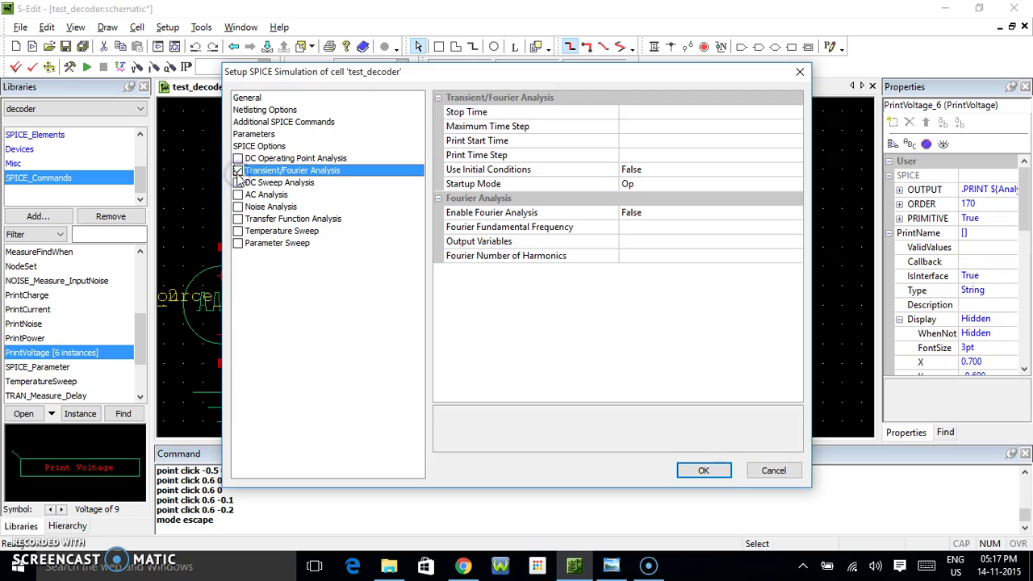
pyautogui.click(635, 114)
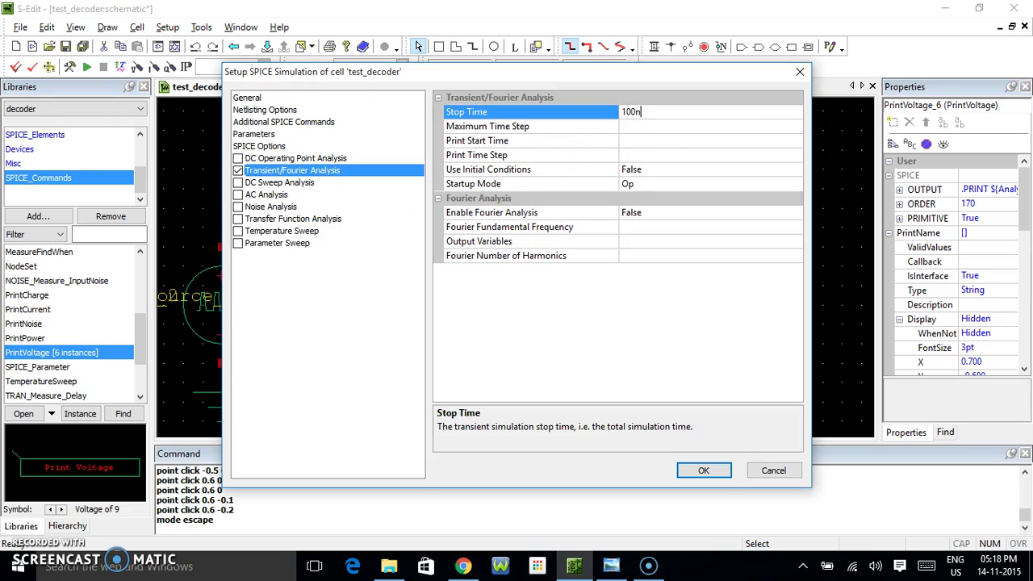
pyautogui.click(735, 127)
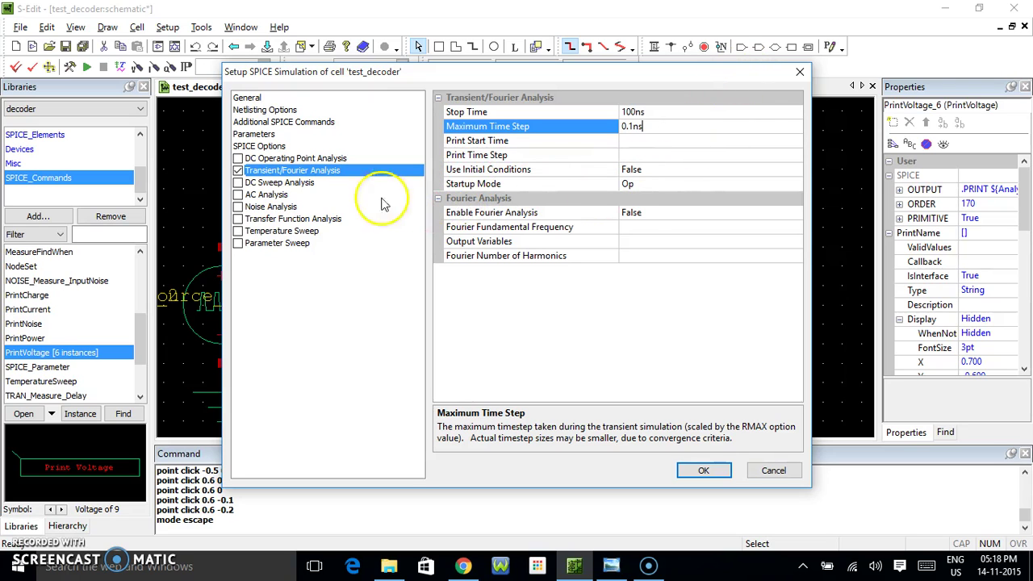
# Step: Load Generic_025 from Documents\Tanner Tools\Libraries\Models as the library file in the general SPICE simulation settings
pyautogui.click(282, 121)
pyautogui.click(281, 110)
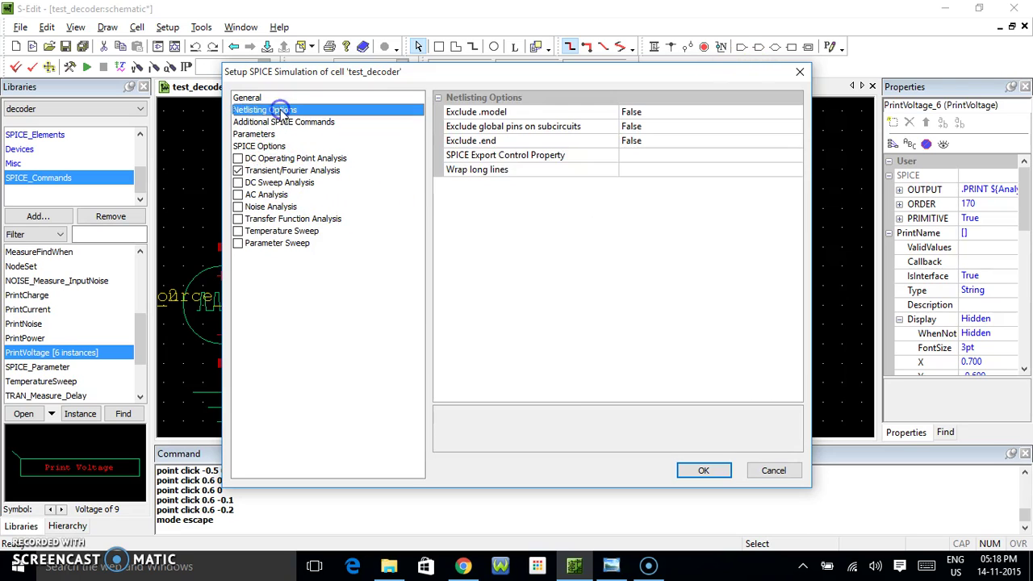
pyautogui.click(283, 99)
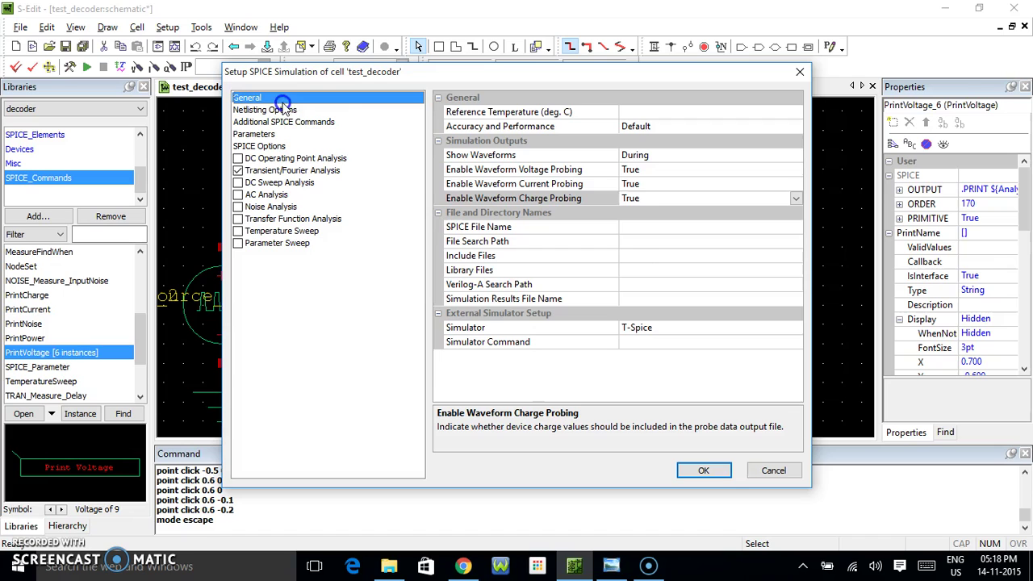
pyautogui.click(638, 270)
pyautogui.click(796, 272)
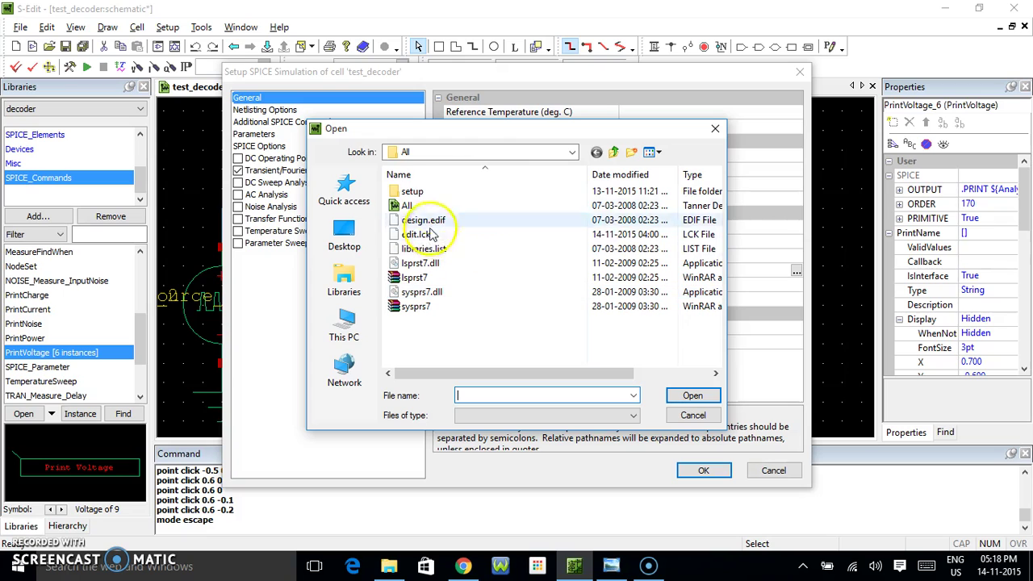
pyautogui.click(343, 331)
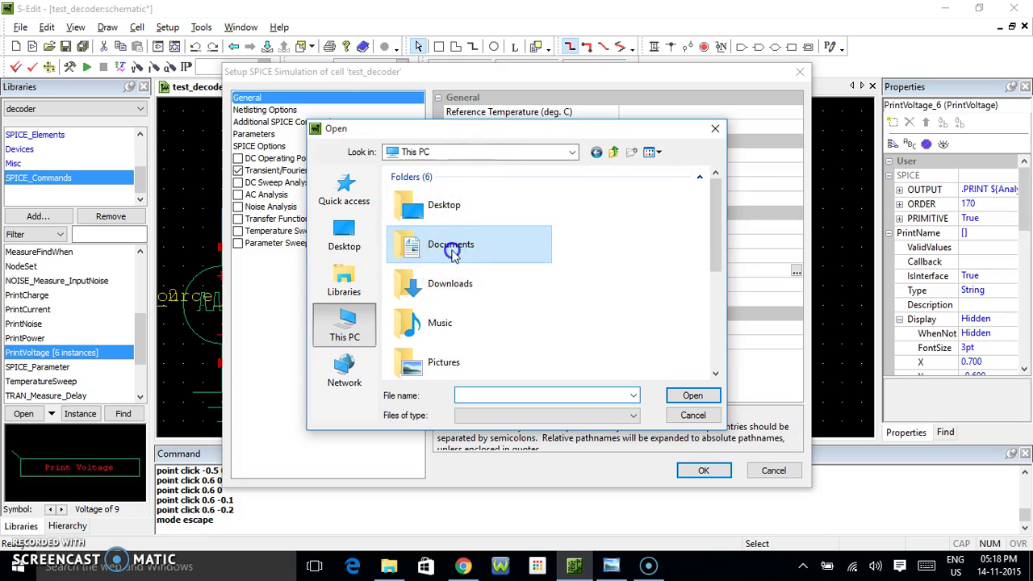
pyautogui.doubleClick(450, 244)
pyautogui.doubleClick(440, 289)
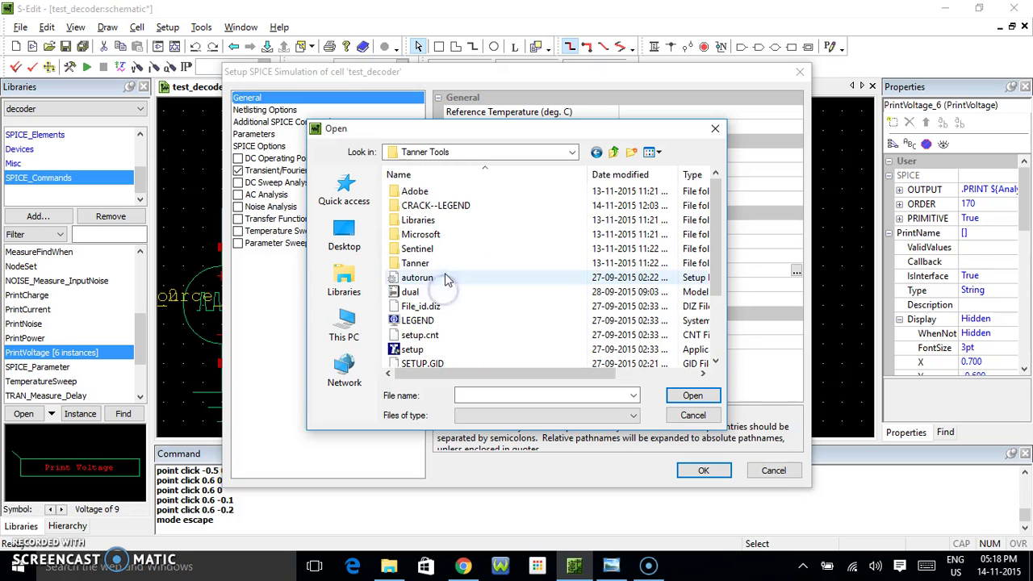
pyautogui.click(436, 225)
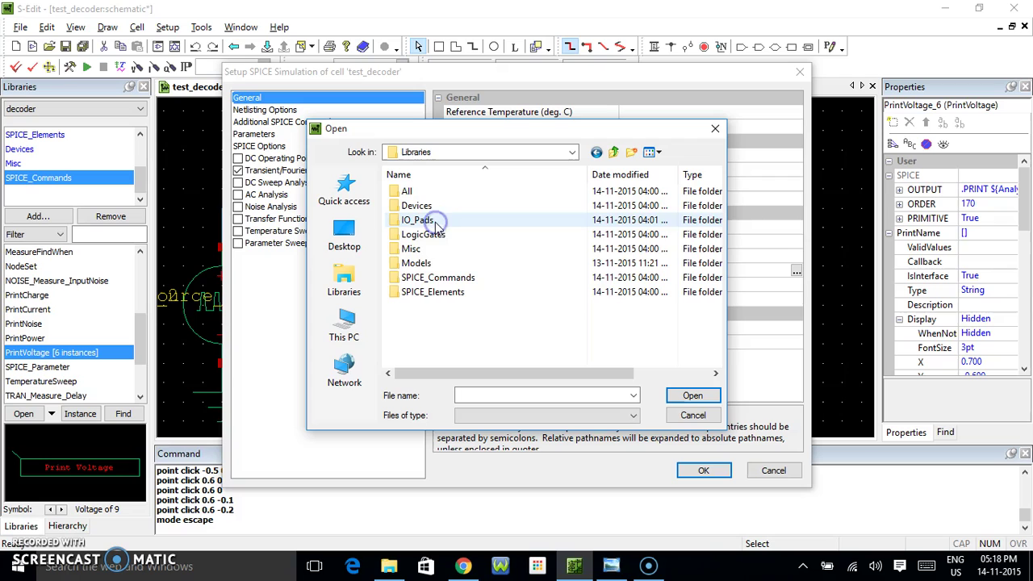
pyautogui.doubleClick(426, 264)
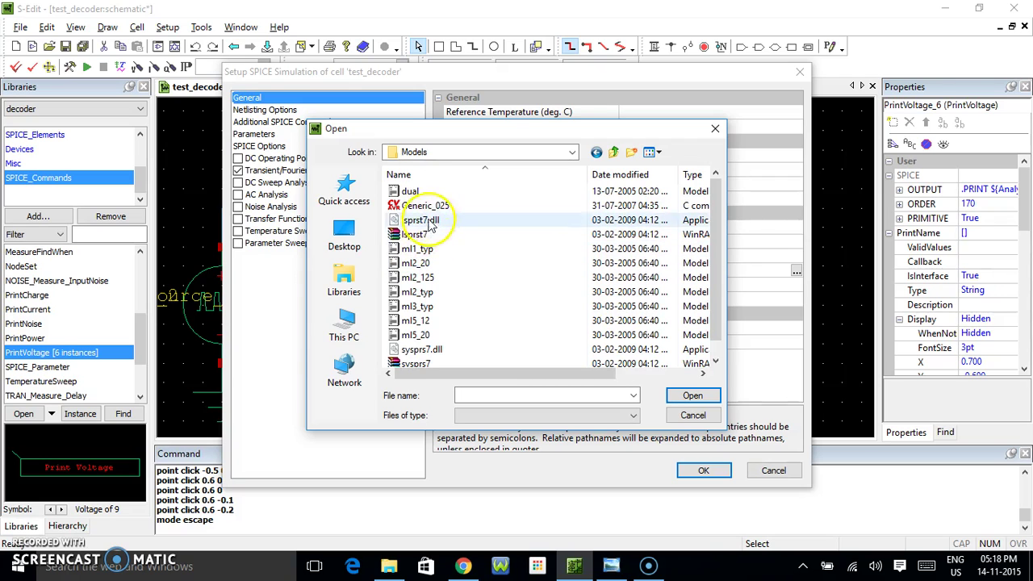
pyautogui.click(425, 205)
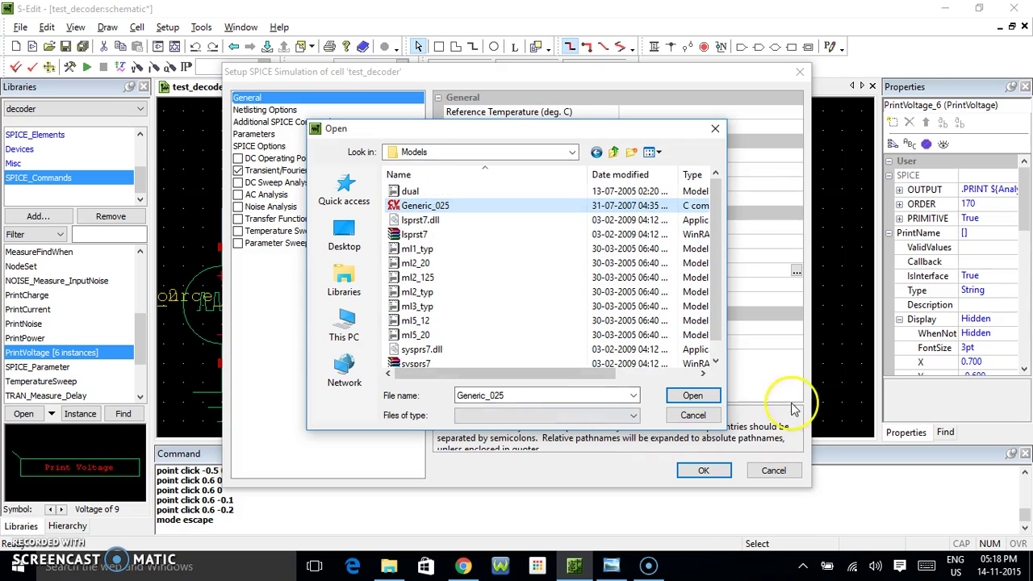
pyautogui.click(695, 395)
# Step: Append the section name TT after Generic_025.lib in the library file path and accept the simulation setup
pyautogui.click(749, 270)
pyautogui.press('Right')
pyautogui.press('Right')
pyautogui.press('Right')
pyautogui.press('Right')
pyautogui.press('Right')
pyautogui.press('Right')
pyautogui.press('Right')
pyautogui.press('Right')
pyautogui.press('Right')
pyautogui.press('Right')
pyautogui.press('Right')
pyautogui.press('Right')
pyautogui.press('Right')
pyautogui.press('Right')
pyautogui.press('Right')
pyautogui.press('Right')
pyautogui.press('Right')
pyautogui.press('Right')
pyautogui.press('Right')
pyautogui.press('Right')
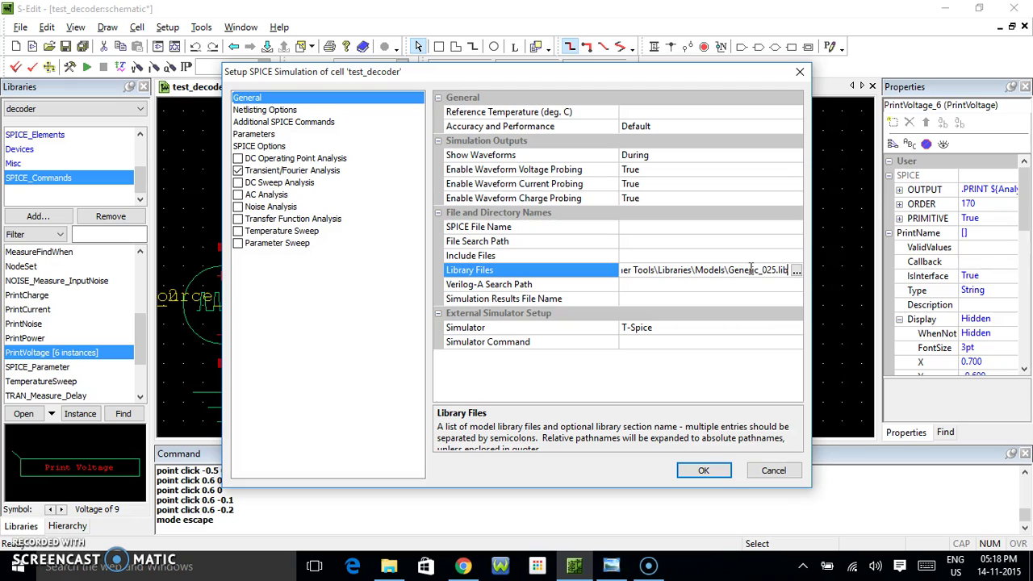
pyautogui.press('Right')
pyautogui.write('TT')
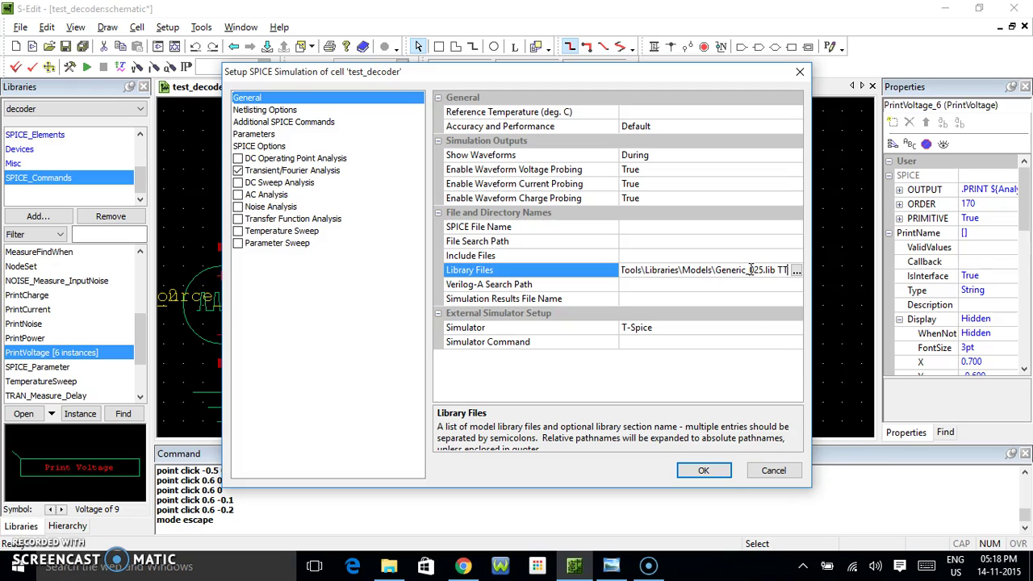
pyautogui.click(704, 471)
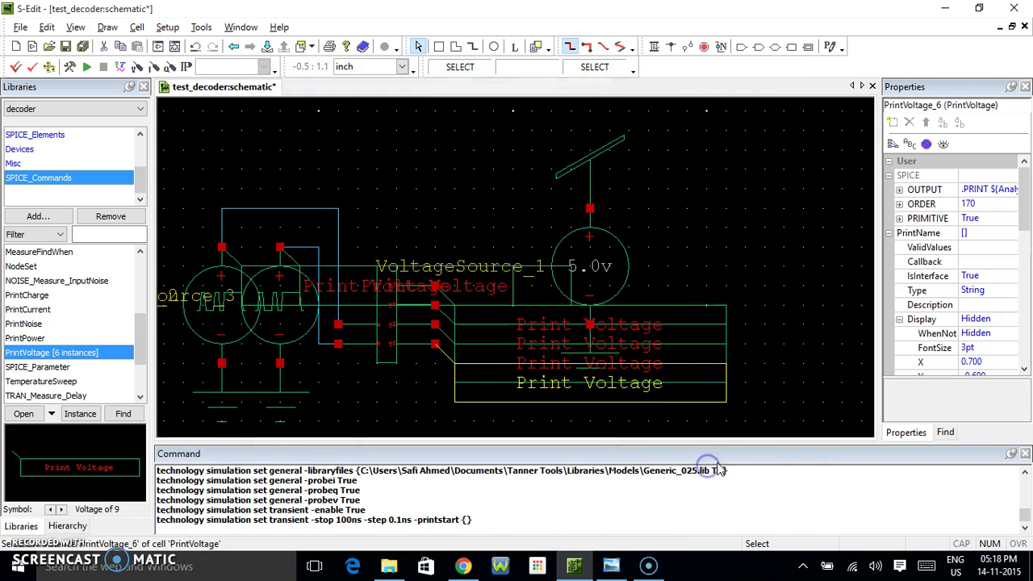
# Step: Run the test_decoder simulation, agree to start T-Spice, and expand the resulting waveform chart into one chart per trace
pyautogui.click(90, 69)
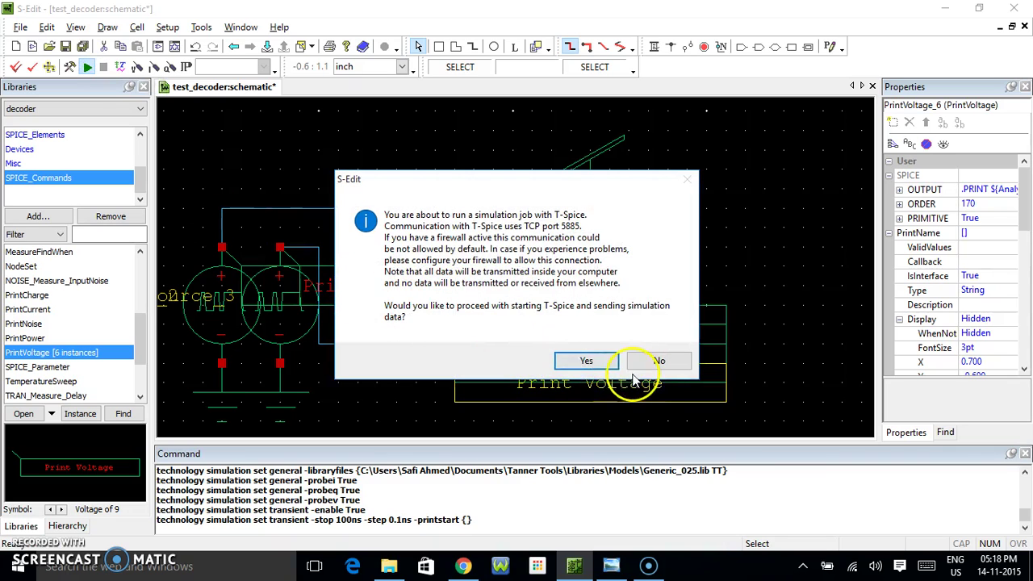
pyautogui.click(561, 361)
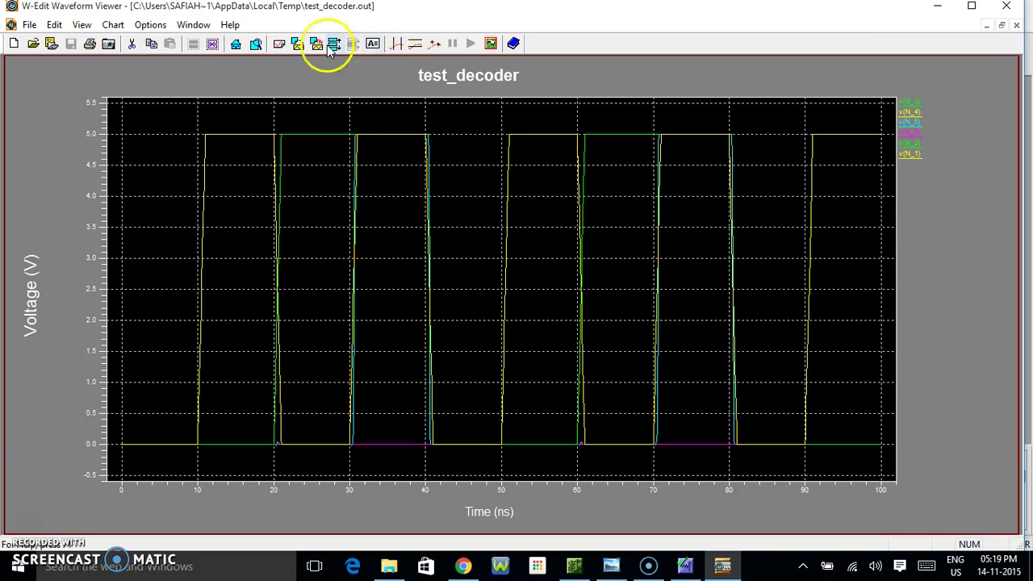
pyautogui.click(327, 46)
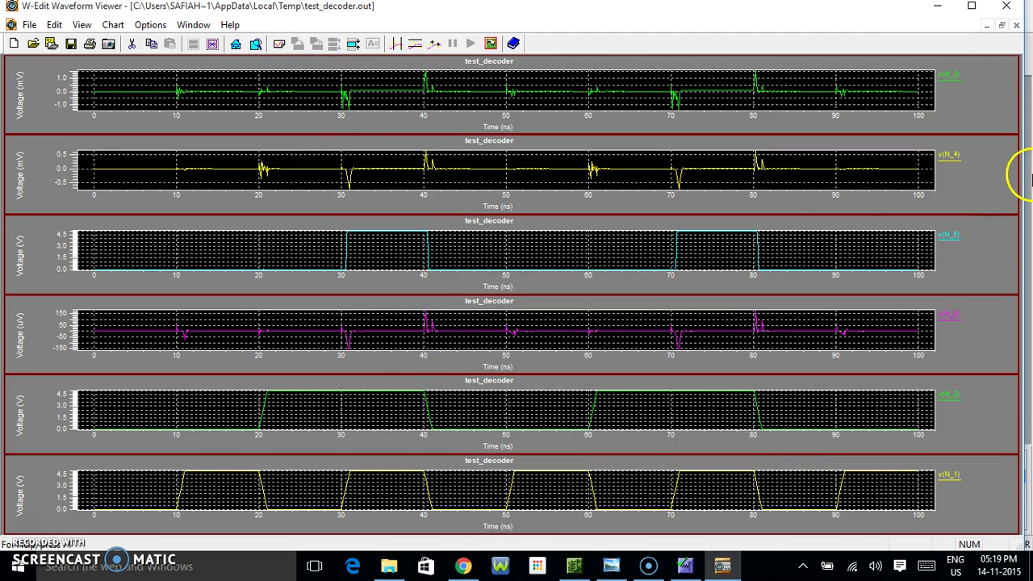
# Step: Bring the W-Edit waveform viewer back to the front and maximize it to examine the separate voltage traces
pyautogui.click(1031, 215)
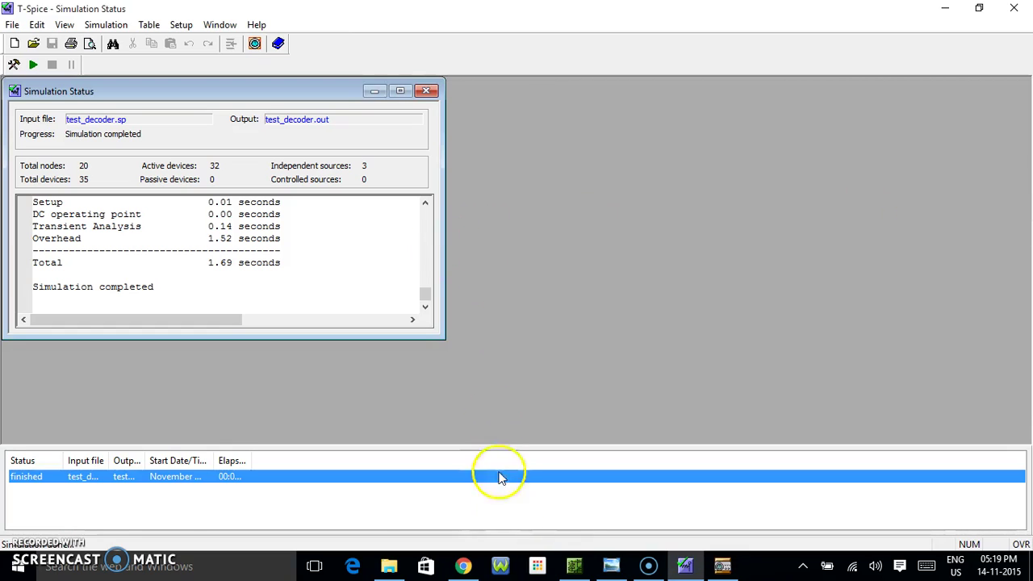
pyautogui.click(733, 567)
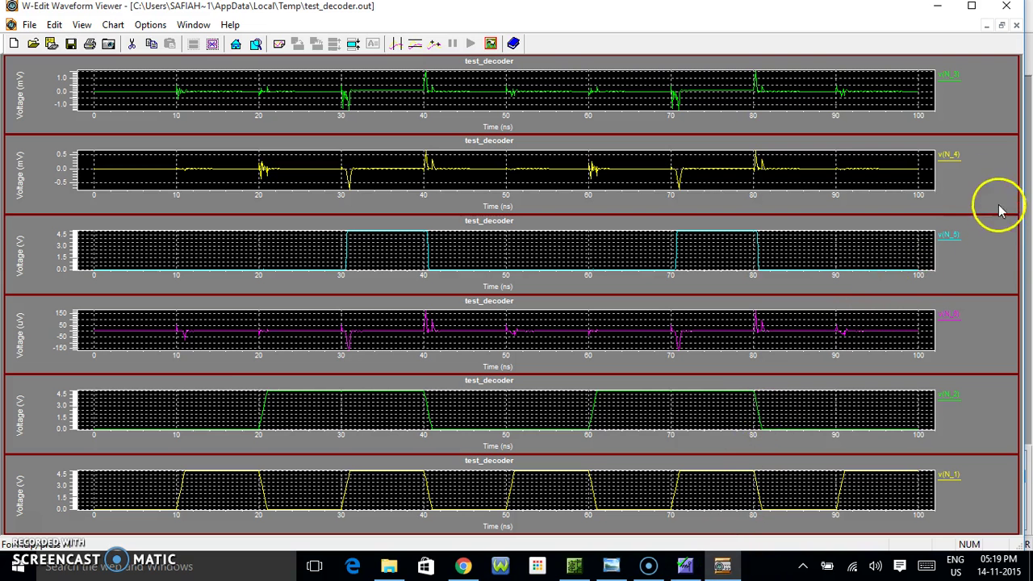
pyautogui.click(972, 6)
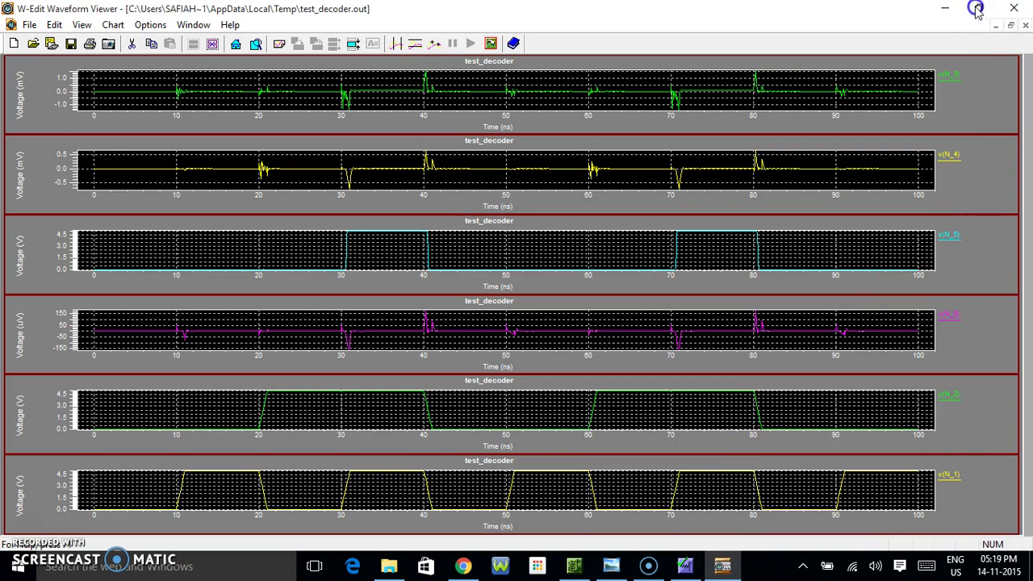
pyautogui.click(1030, 164)
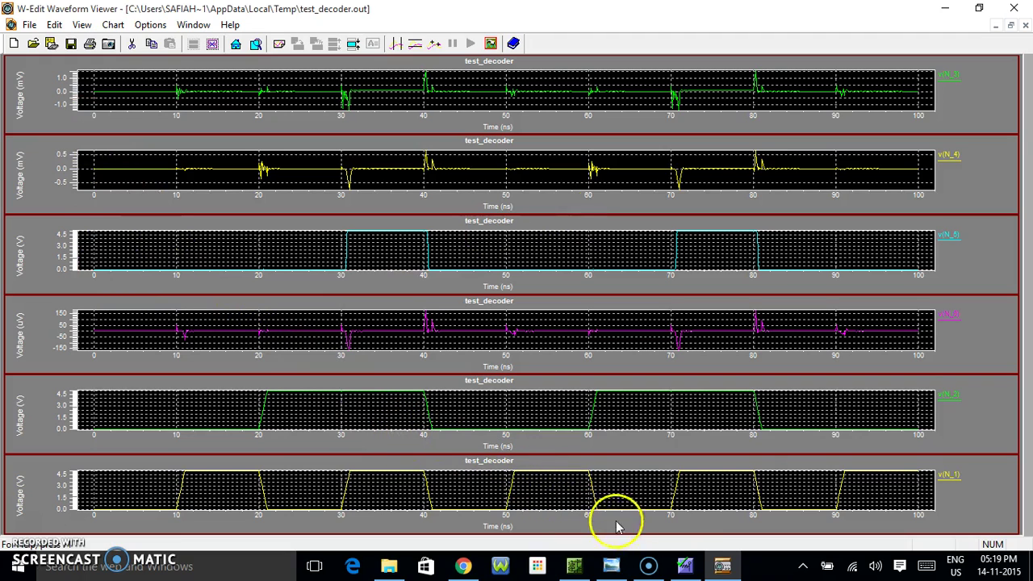
pyautogui.moveTo(686, 564)
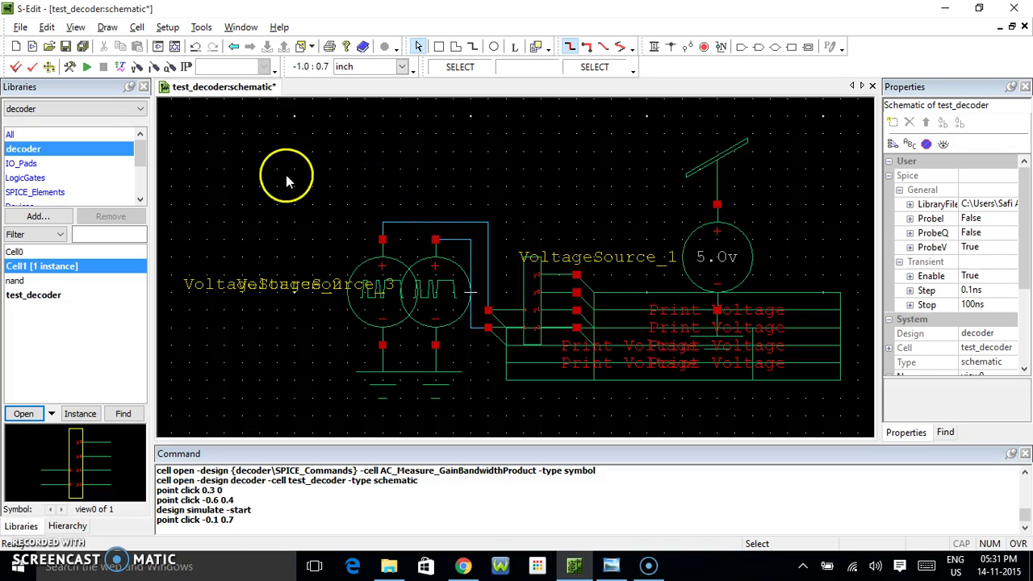
# Step: Open the schematic view of Cell1 from the decoder library to examine the decoder's gates and ports
pyautogui.moveTo(140, 155); pyautogui.dragTo(156, 125)
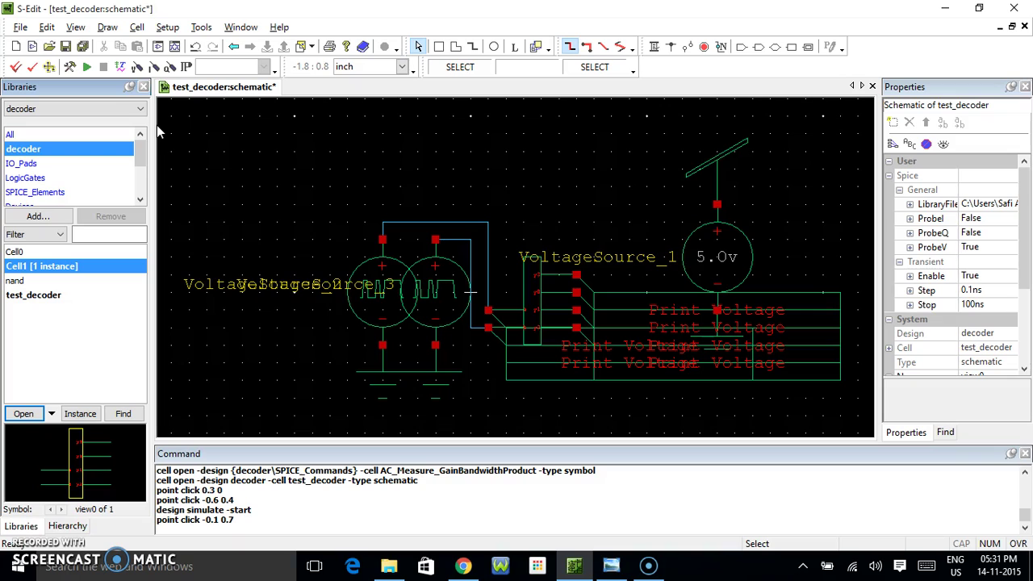
pyautogui.moveTo(142, 144)
pyautogui.mouseDown()
pyautogui.moveTo(143, 182)
pyautogui.moveTo(147, 143)
pyautogui.mouseUp()
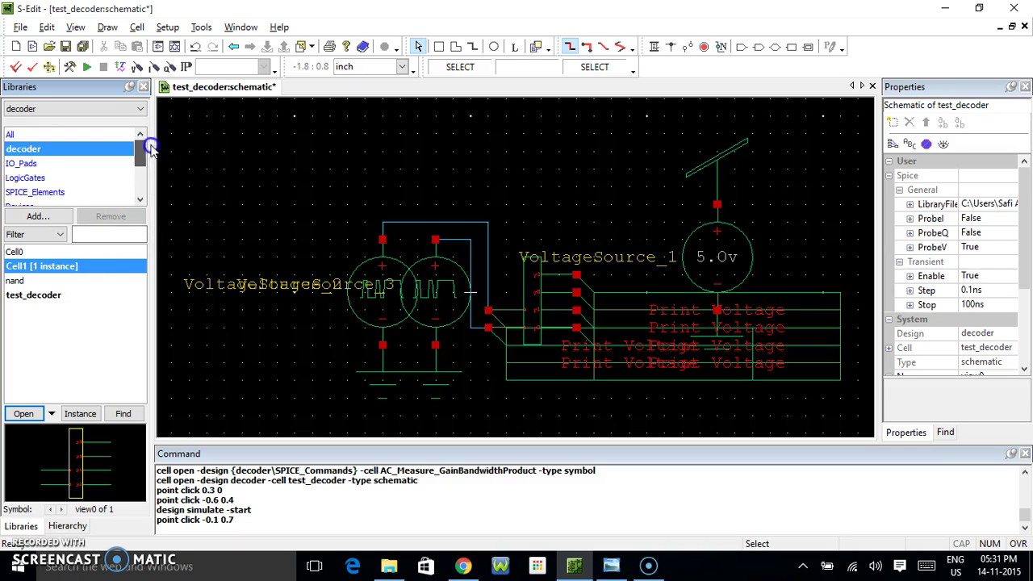
pyautogui.click(49, 298)
pyautogui.click(50, 280)
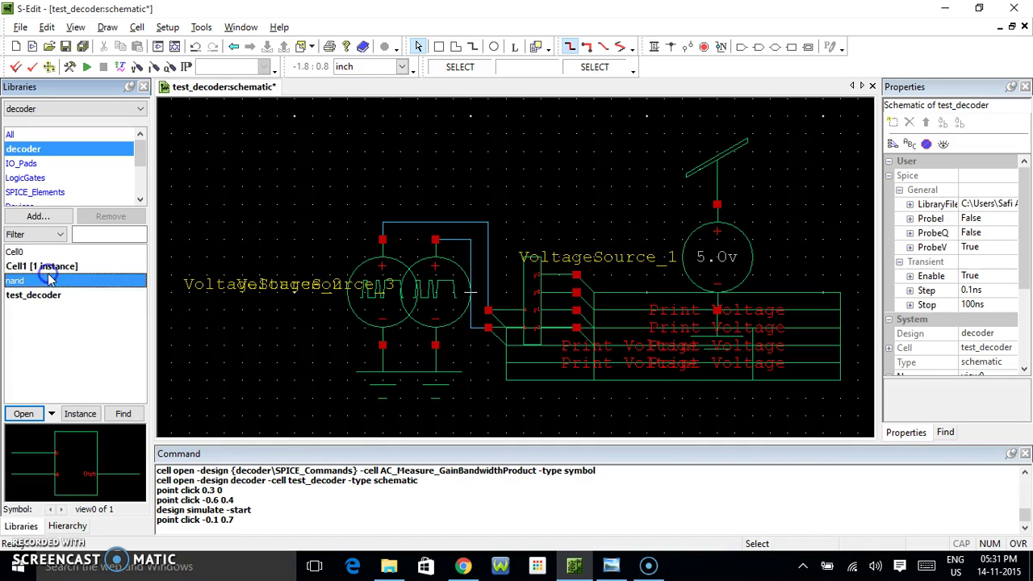
pyautogui.click(51, 267)
pyautogui.rightClick(51, 272)
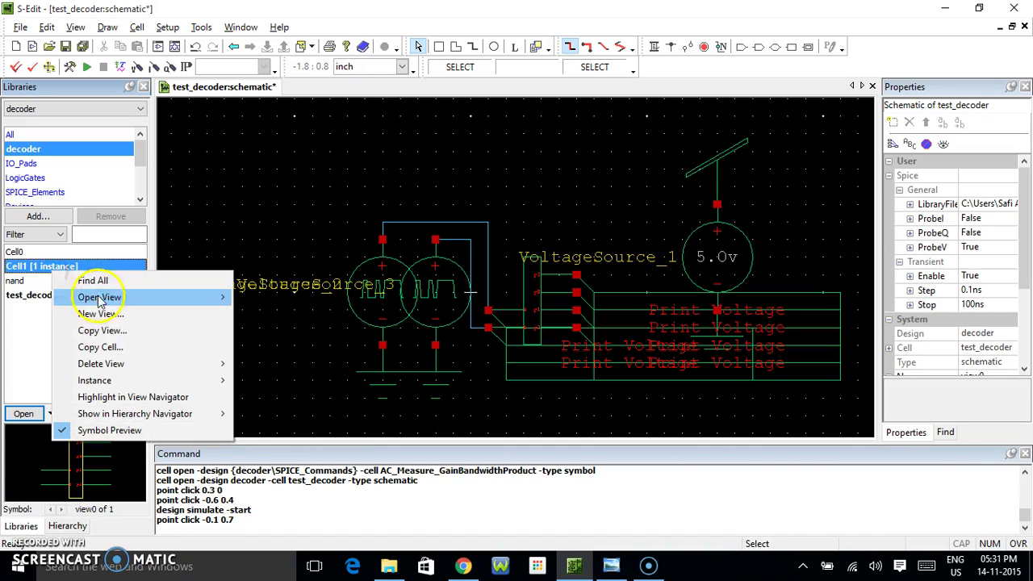
pyautogui.moveTo(206, 297)
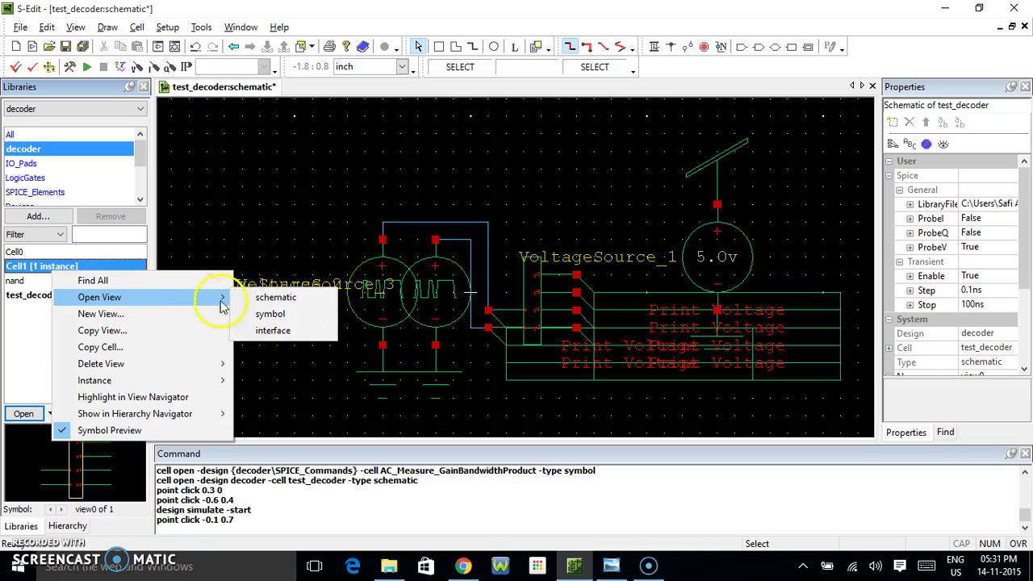
pyautogui.click(268, 298)
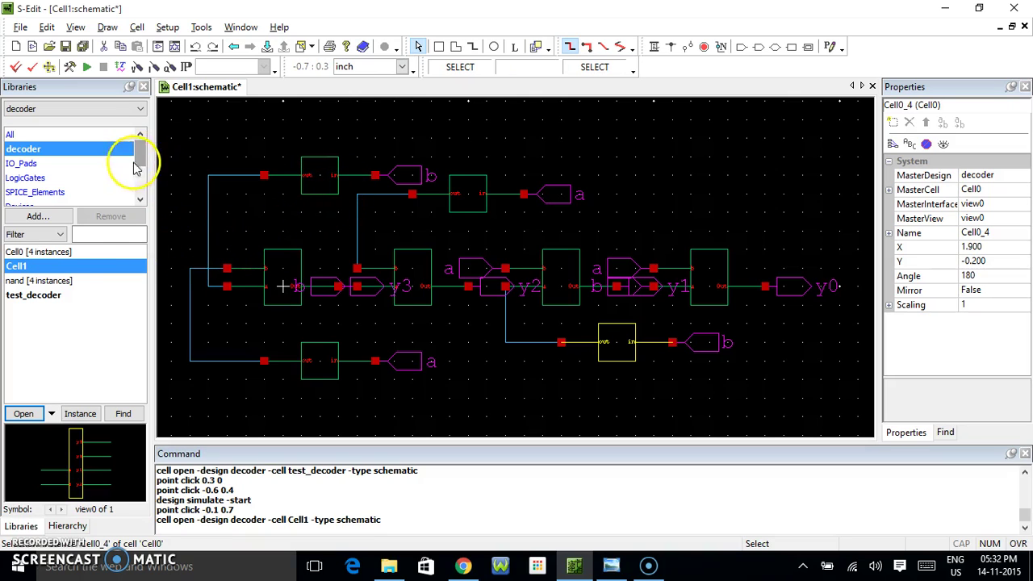
# Step: Reopen the schematic view of test_decoder from the decoder library
pyautogui.click(37, 296)
pyautogui.rightClick(42, 297)
pyautogui.moveTo(121, 324)
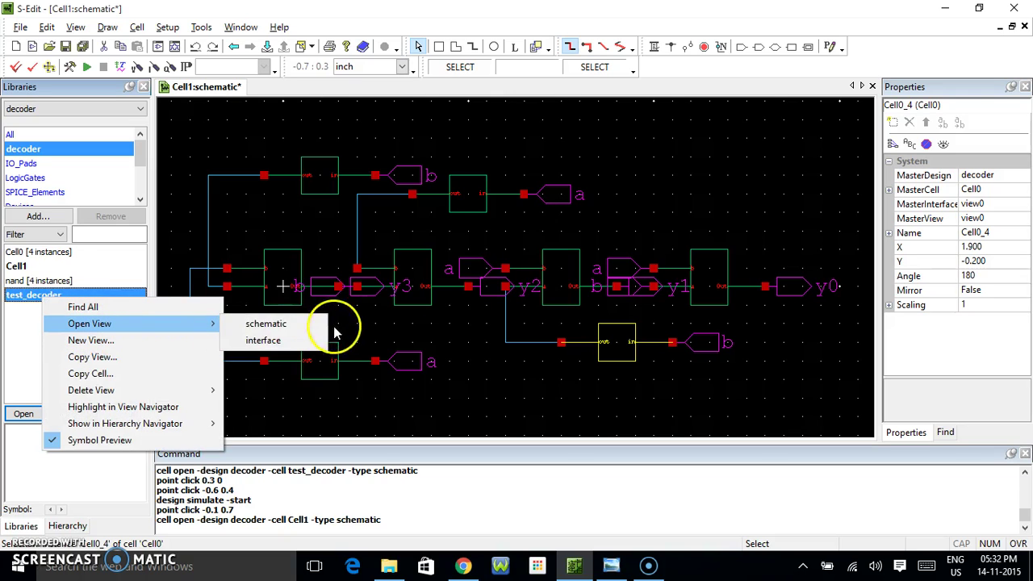
pyautogui.click(266, 324)
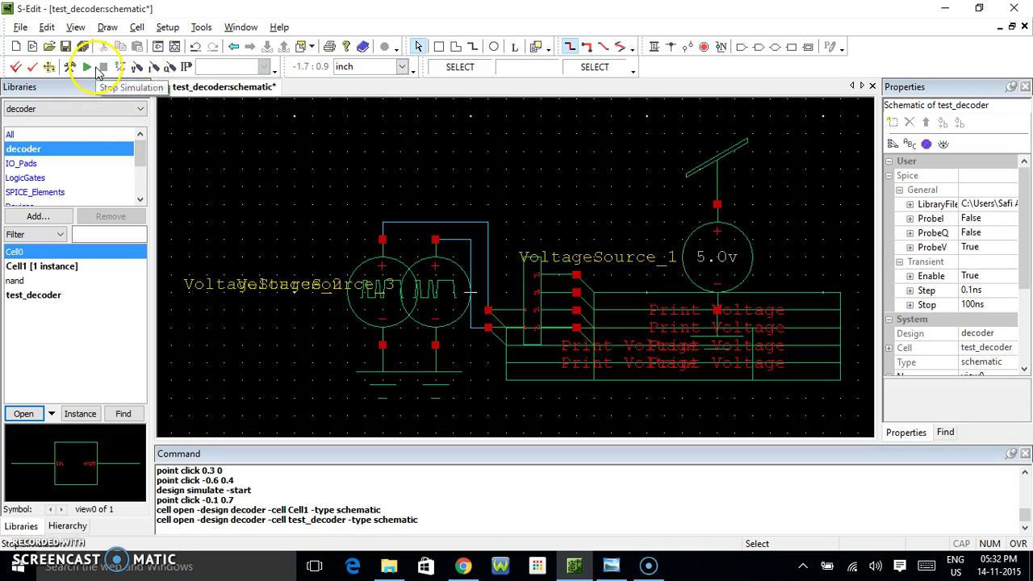
# Step: Review the general SPICE simulation settings of test_decoder and accept them
pyautogui.click(173, 29)
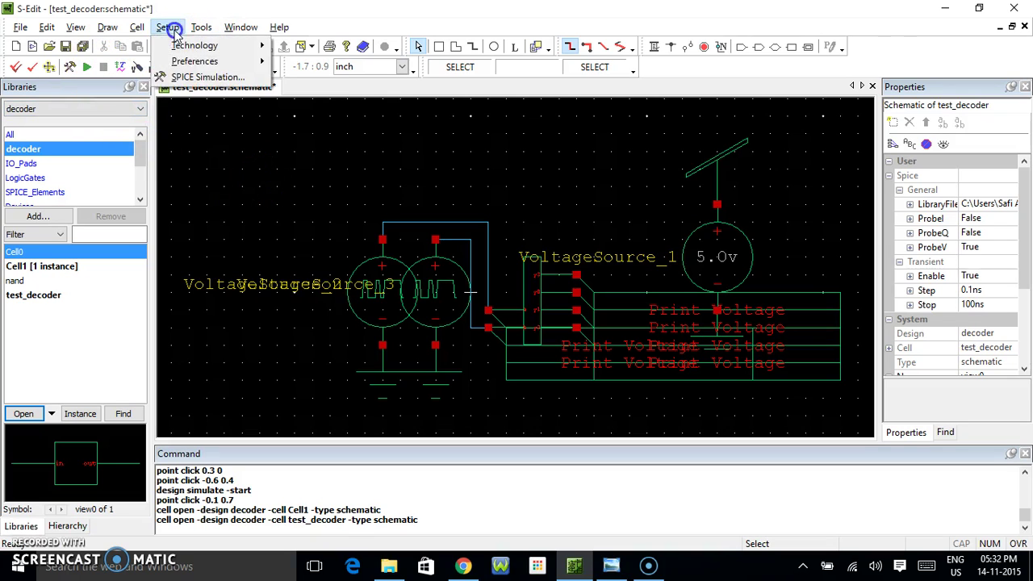
pyautogui.click(235, 77)
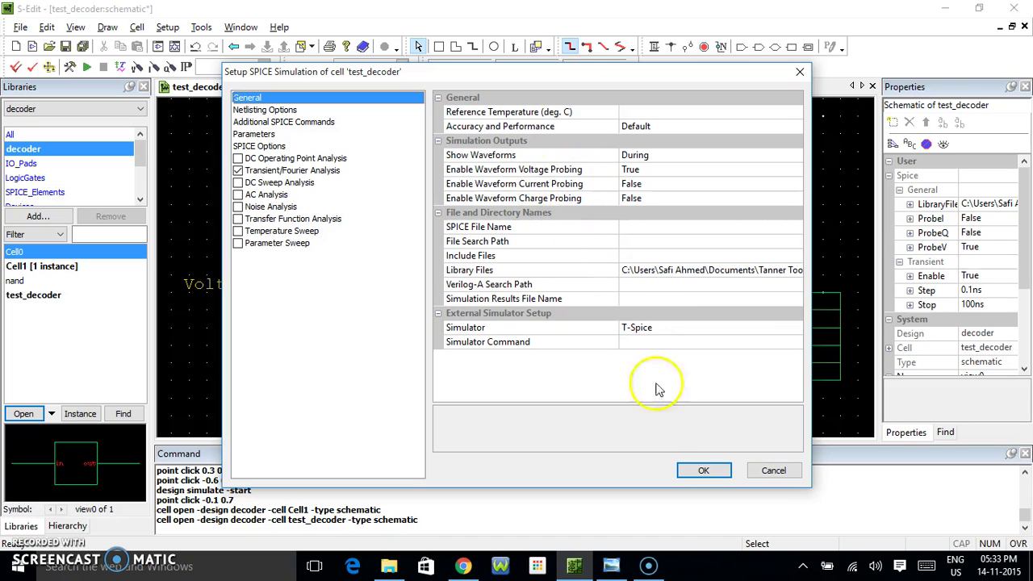
pyautogui.click(703, 471)
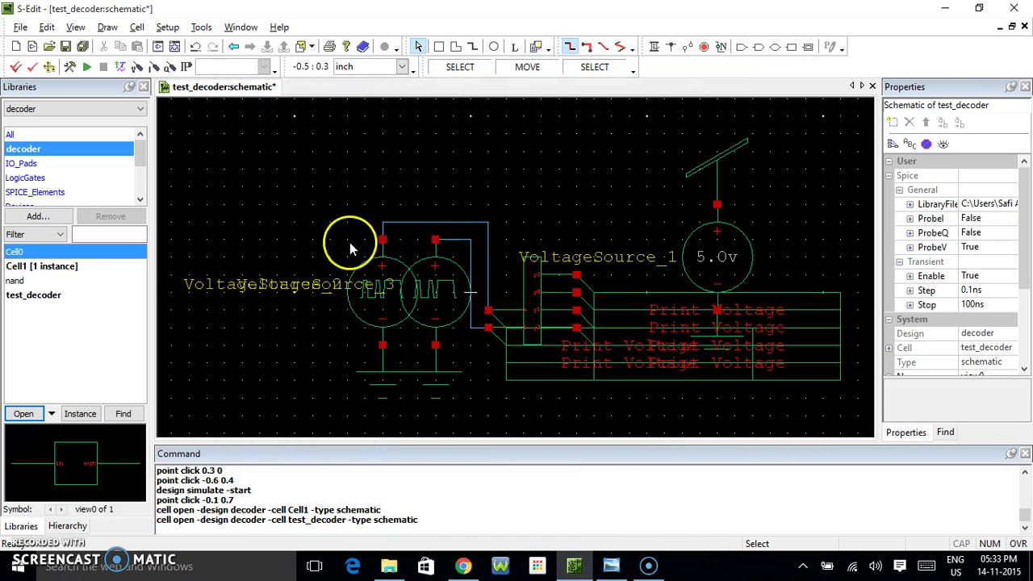
# Step: Rerun the test_decoder simulation and show each trace in its own chart in the maximized waveform viewer
pyautogui.click(86, 67)
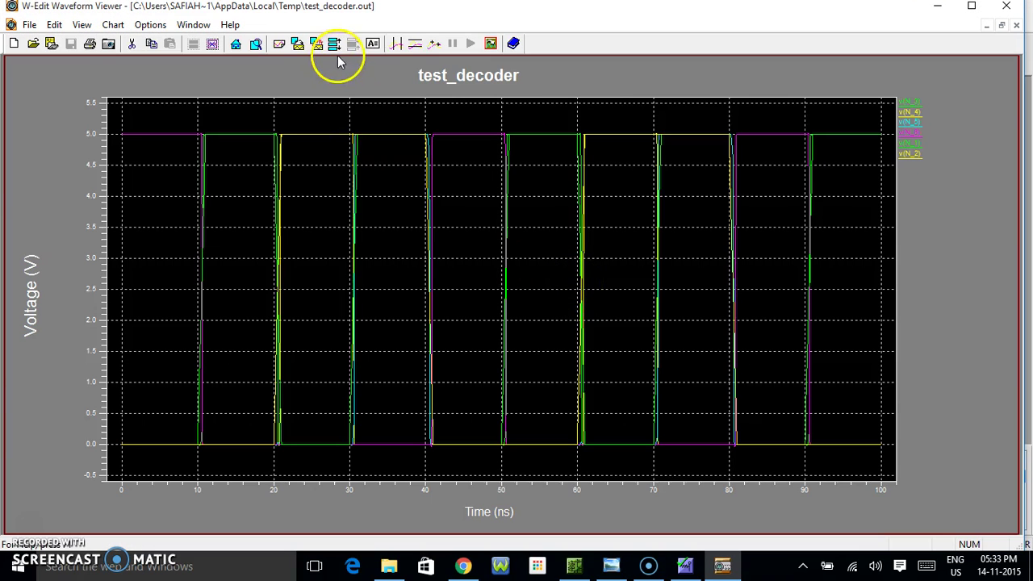
pyautogui.click(334, 45)
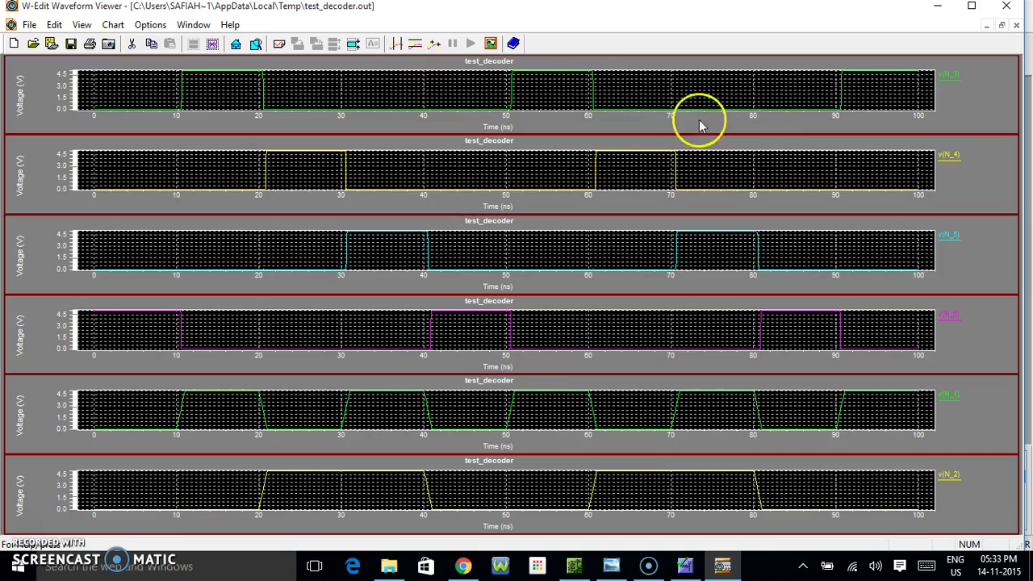
pyautogui.click(972, 7)
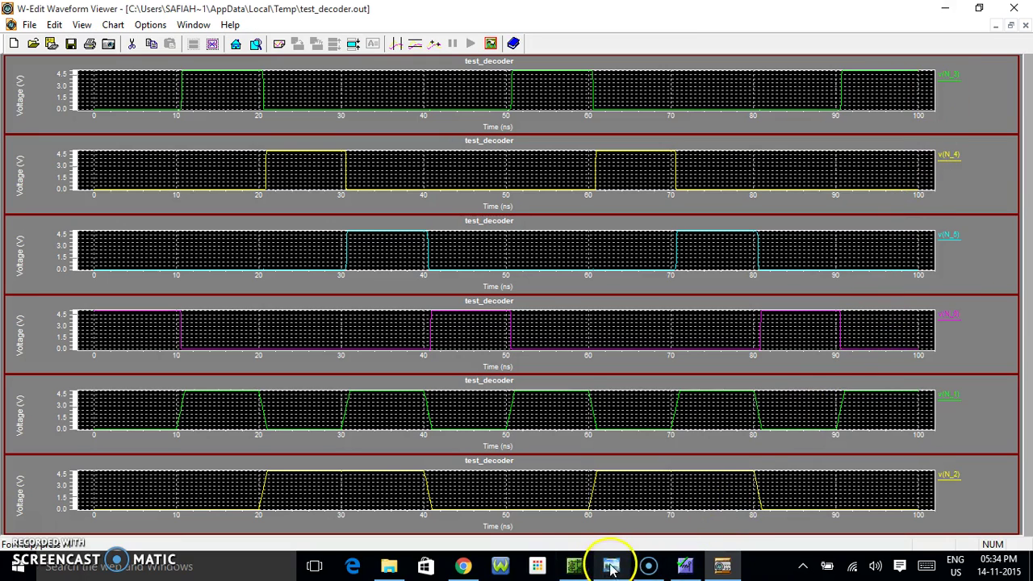
pyautogui.moveTo(462, 565)
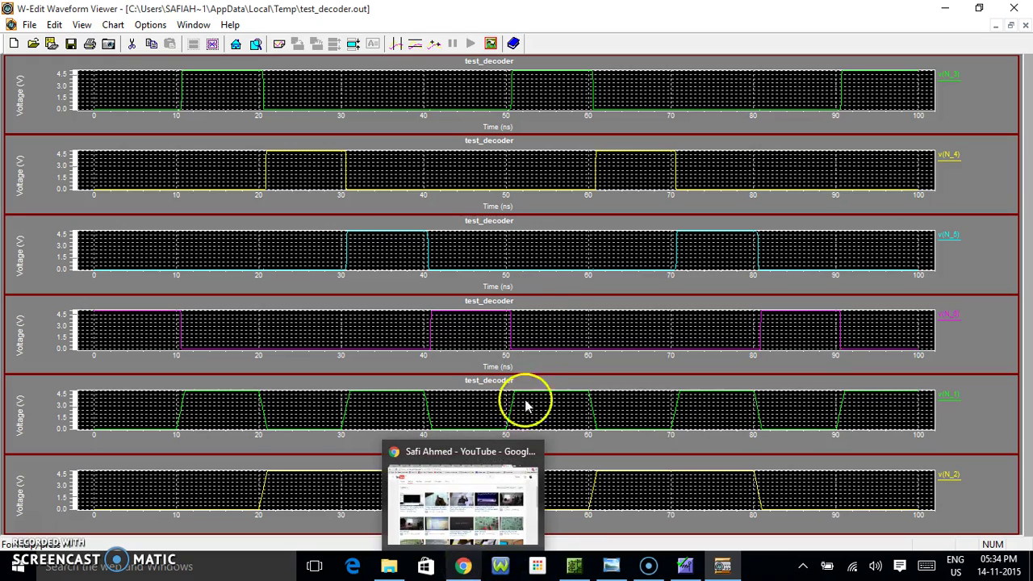